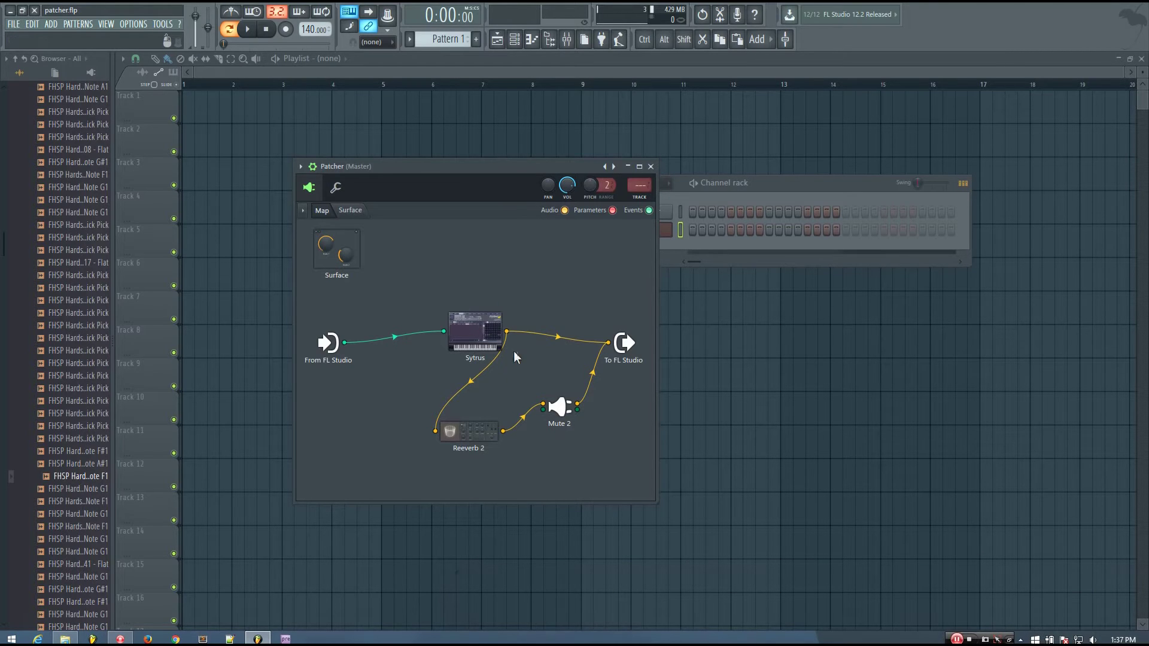
Step: Bring the Channel rack forward and play D and V notes to hear the patch
click(778, 184)
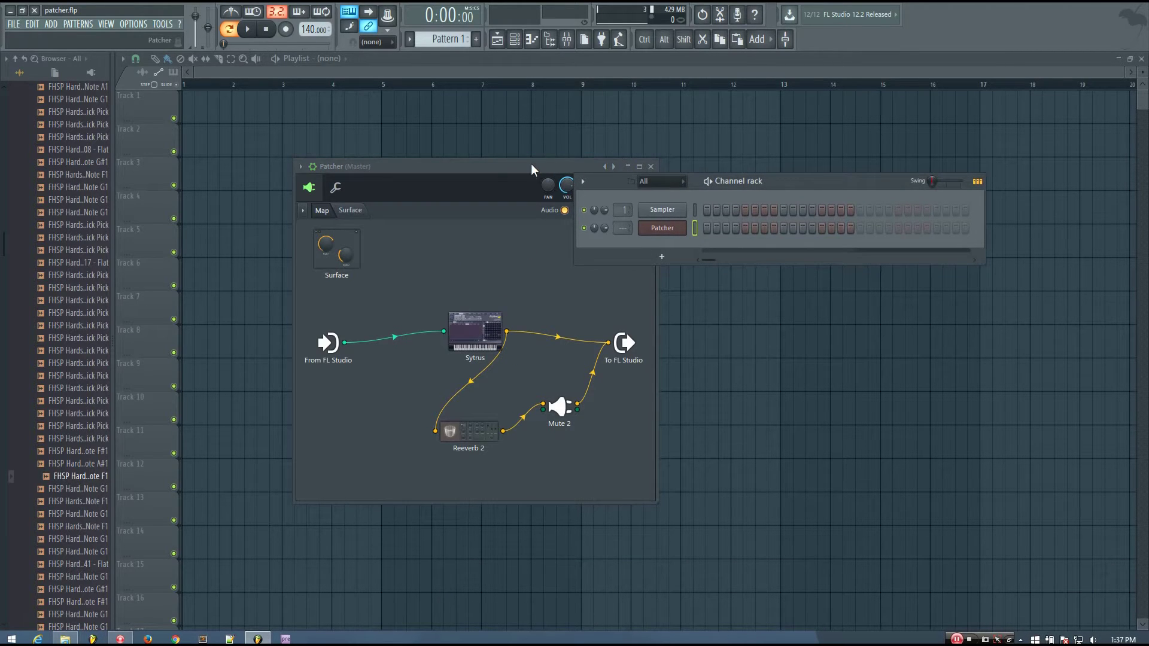
key(d)
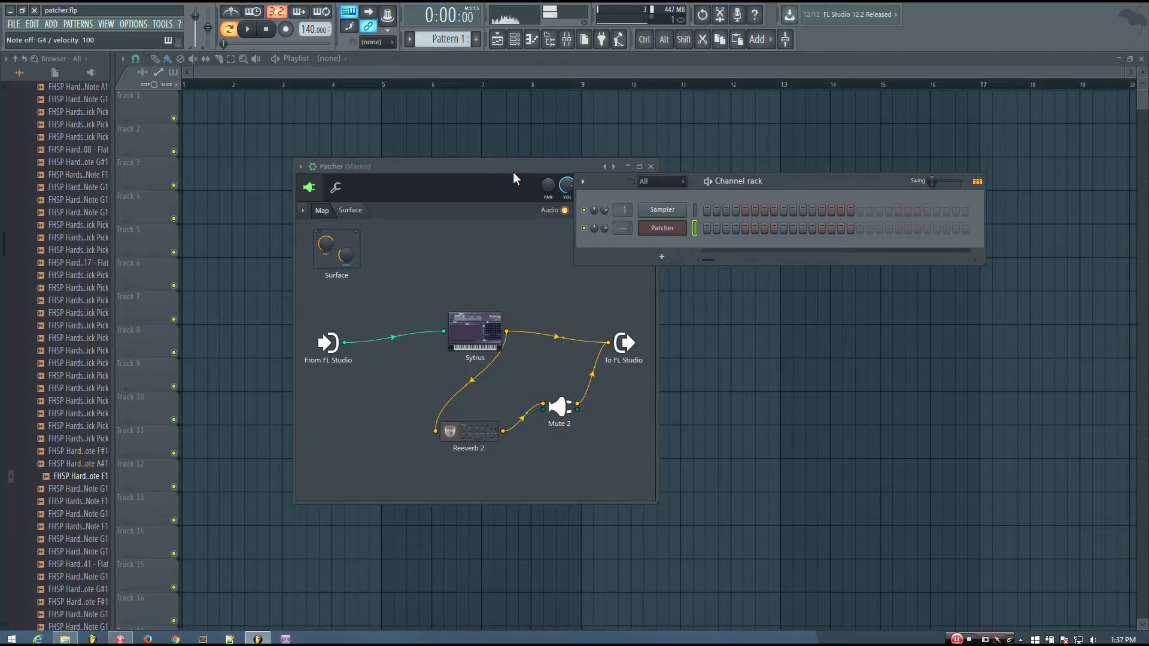
key(v)
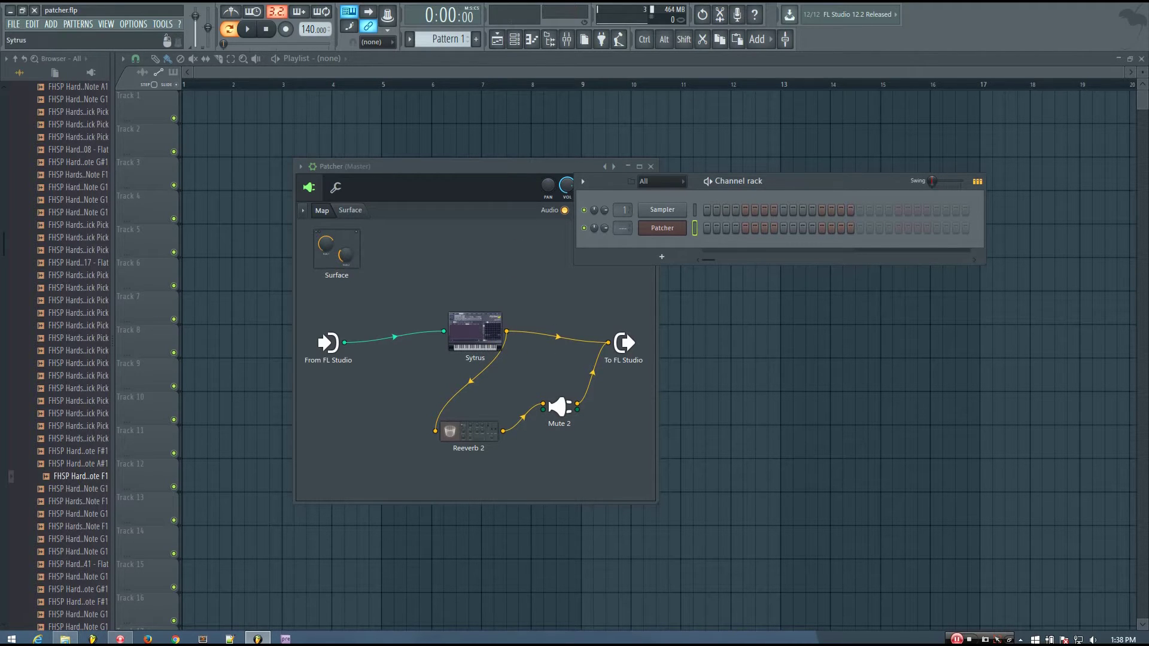
Step: Open Sytrus beside the Patcher, turn the OP2→OP1 FM knob, and show the MAIN page
click(485, 338)
drag(369, 161, 495, 153)
mouse_move(533, 234)
mouse_down()
mouse_move(533, 252)
mouse_move(534, 240)
mouse_up()
drag(516, 147, 869, 255)
click(651, 276)
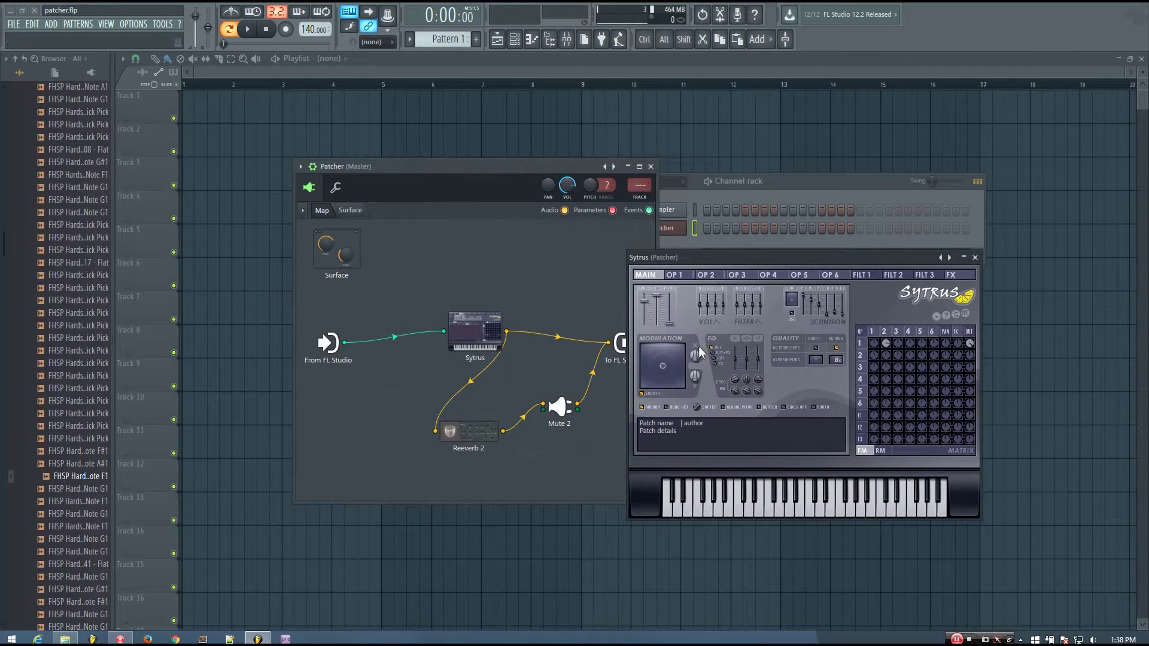
Step: On Sytrus operator 2, switch MOD X mapping to pan, set volume to 42%, and open its options
click(707, 275)
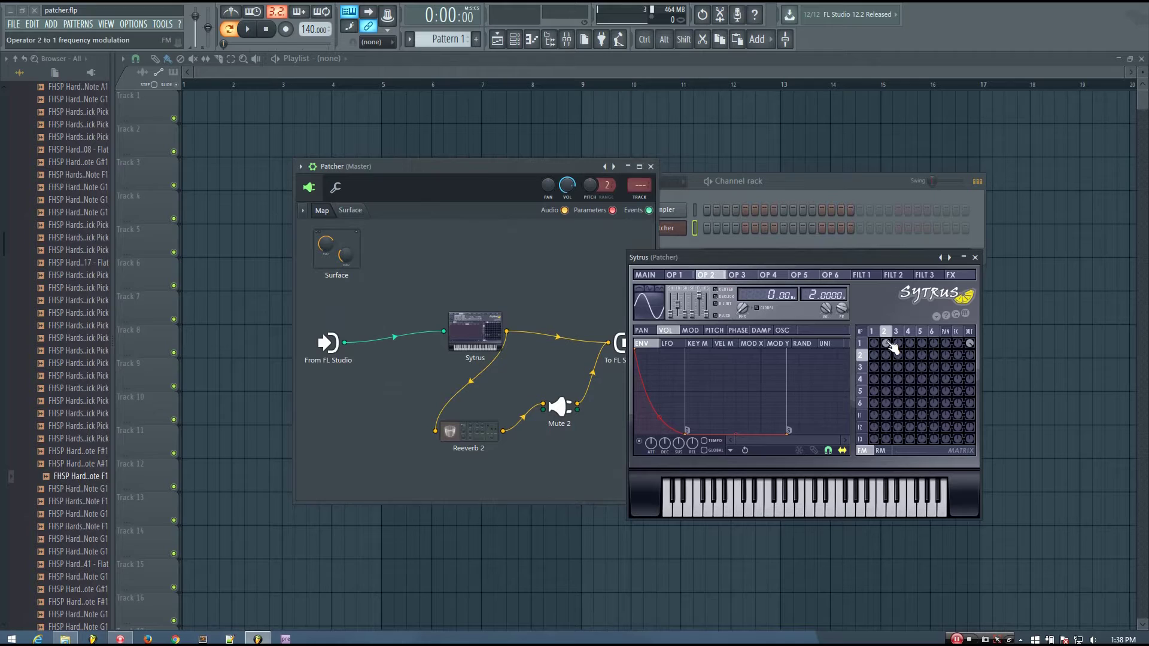
click(754, 344)
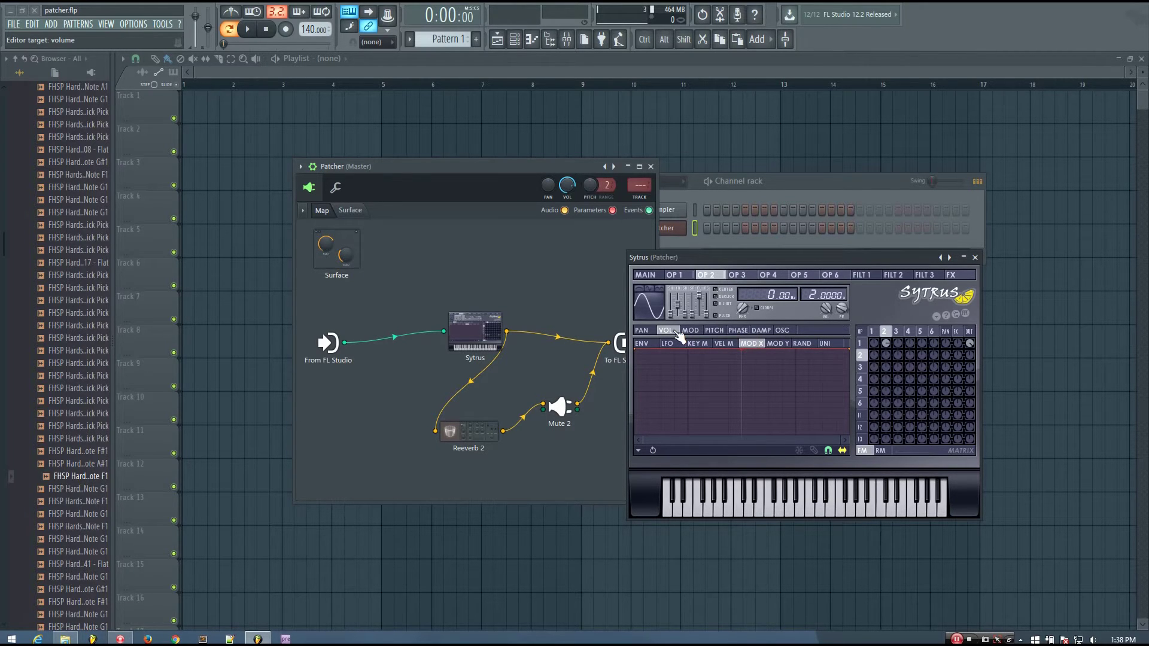
click(641, 331)
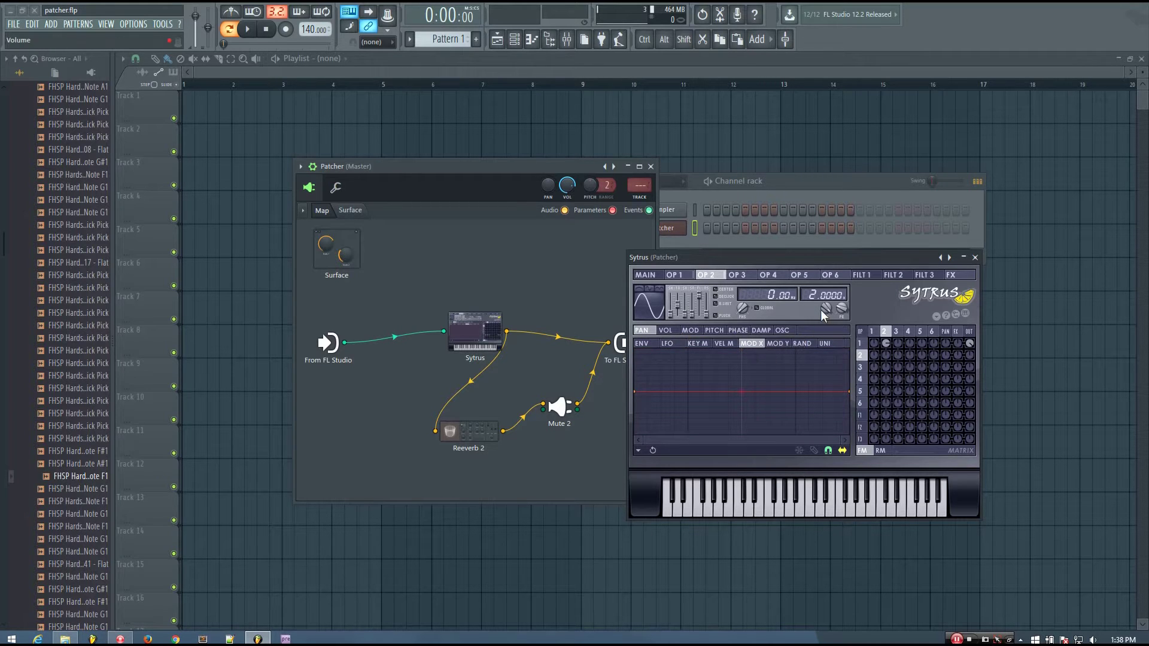
drag(827, 307, 826, 296)
click(824, 183)
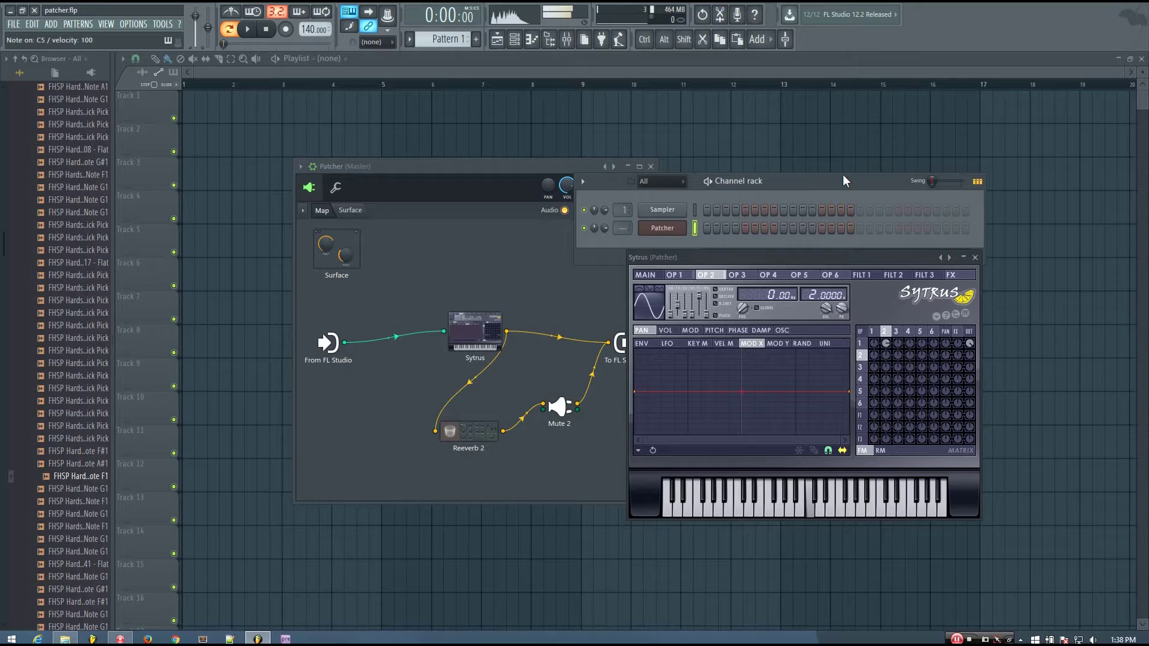
right_click(827, 308)
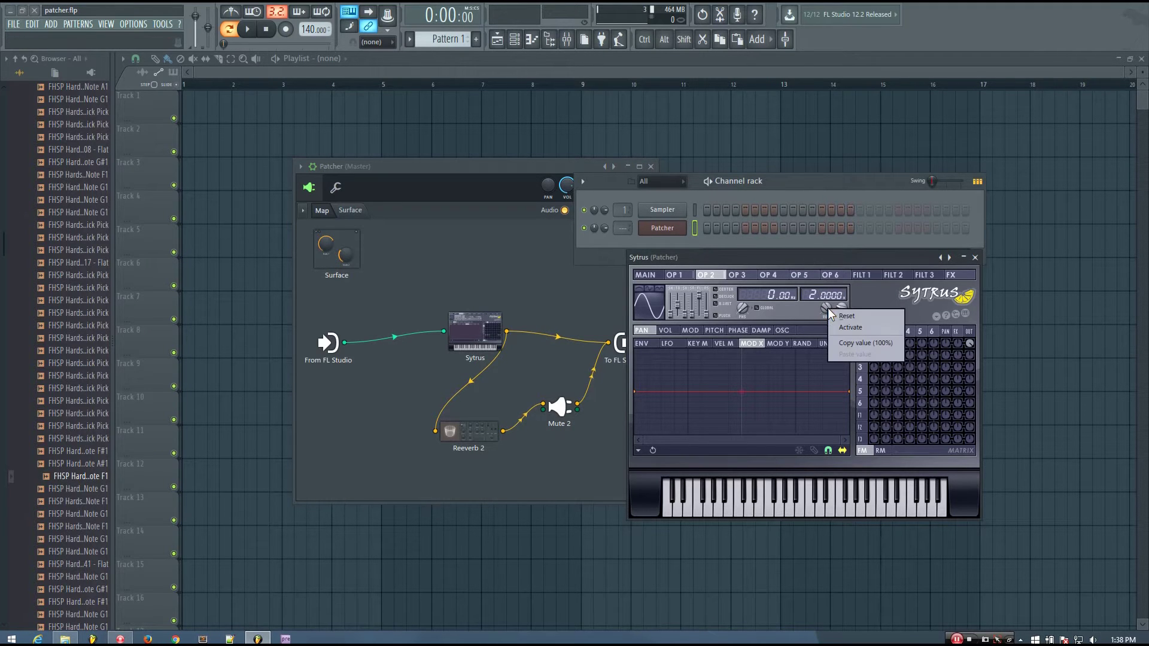
Step: Activate operator 2's volume as a Patcher parameter and add a new knob to the surface
click(847, 327)
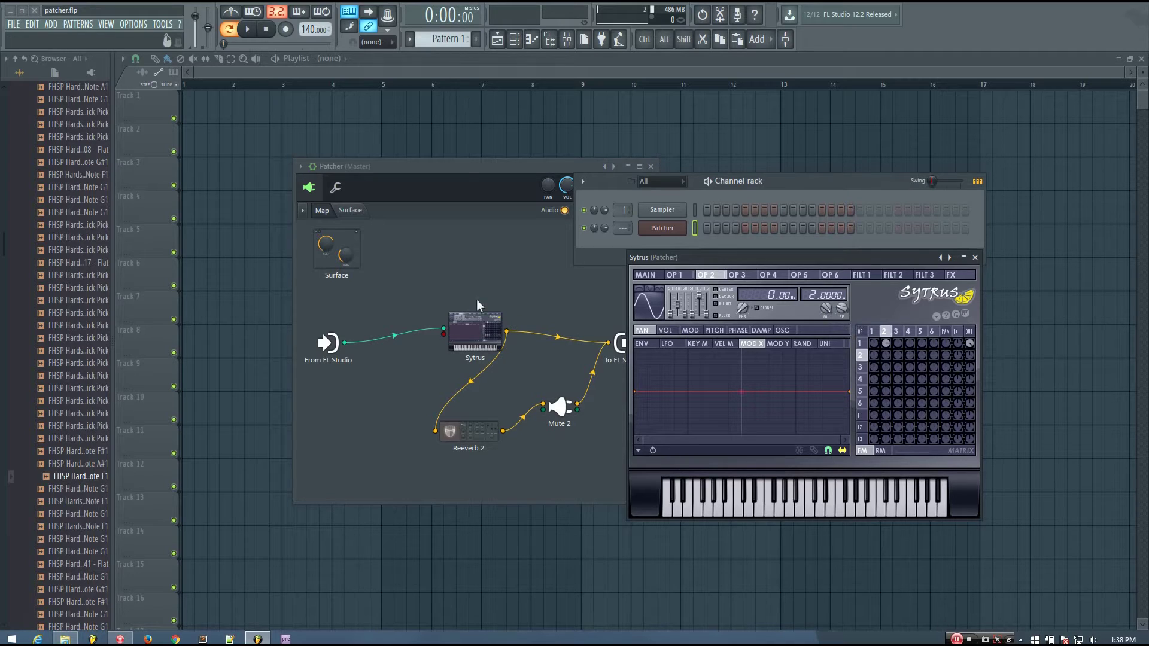
click(461, 177)
click(349, 212)
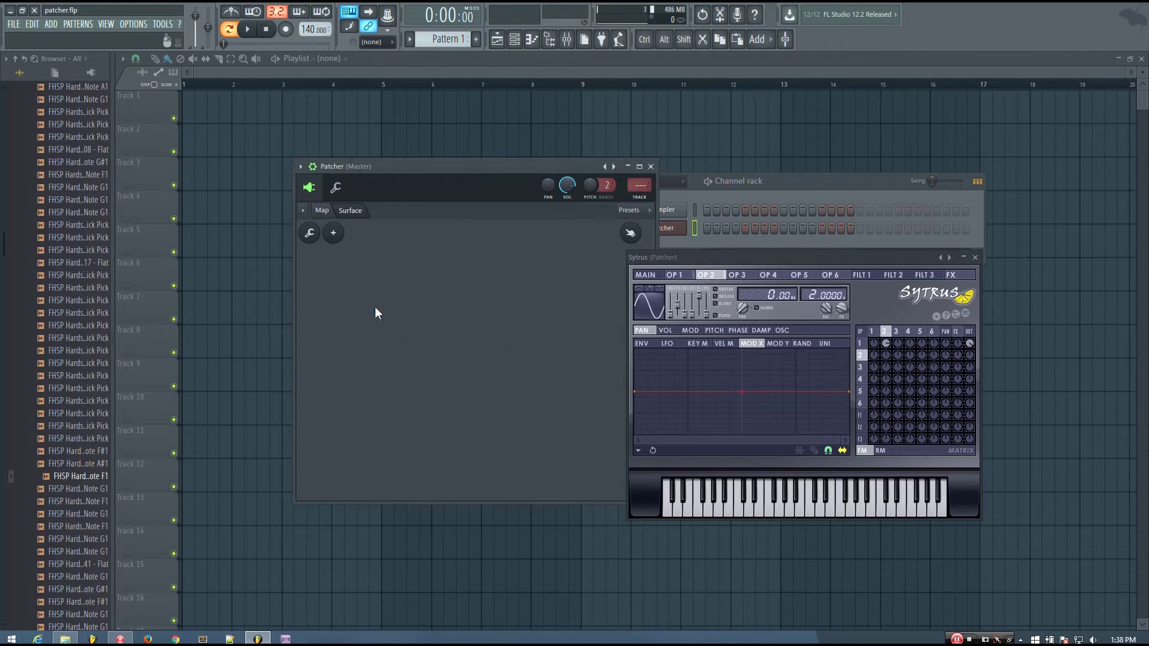
right_click(375, 306)
click(393, 361)
Step: Rename Knob 1 to 'FM Amount', check the map wiring, and leave surface edit mode
right_click(377, 340)
click(410, 354)
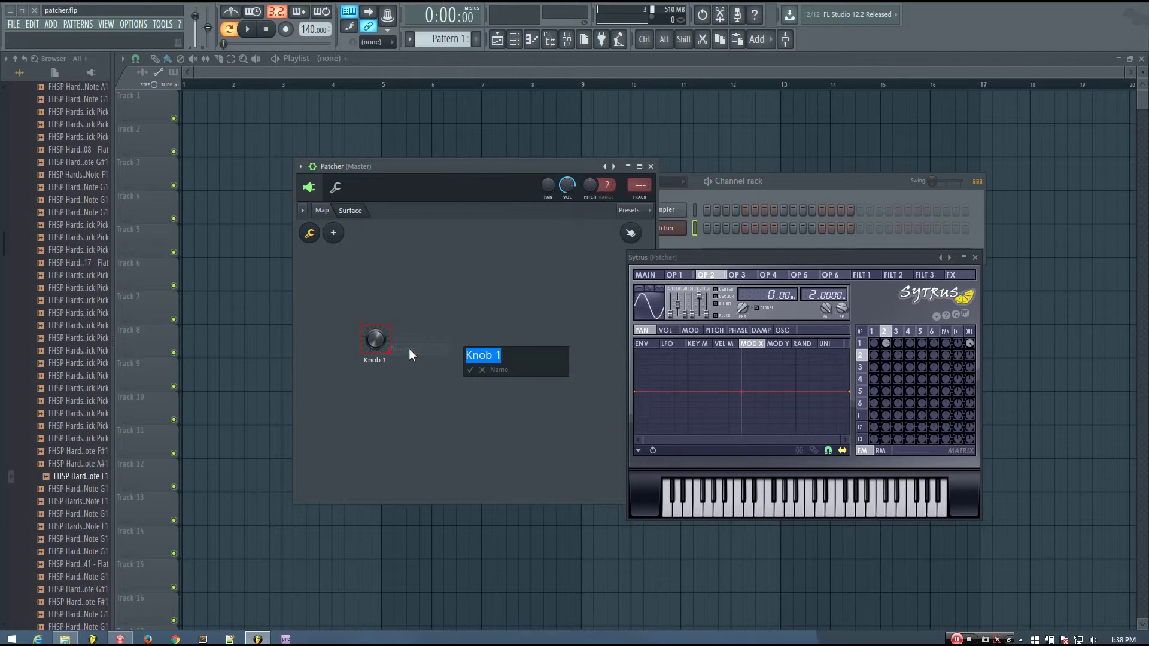
text(FM Amount)
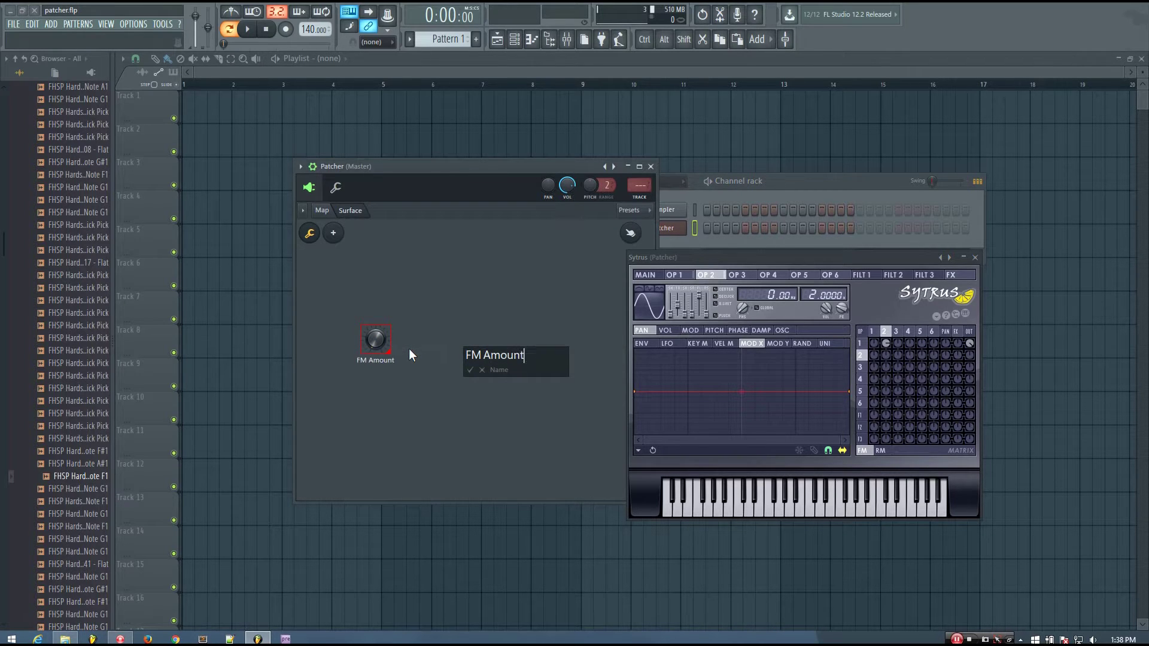
key(Return)
click(322, 211)
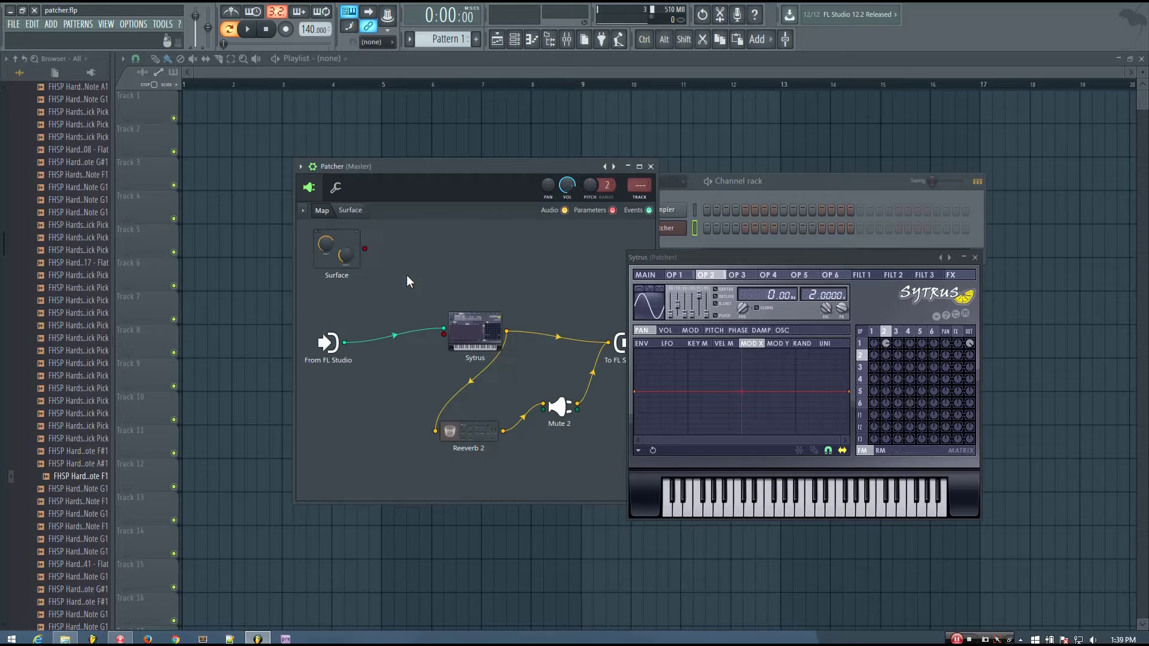
click(364, 211)
click(309, 233)
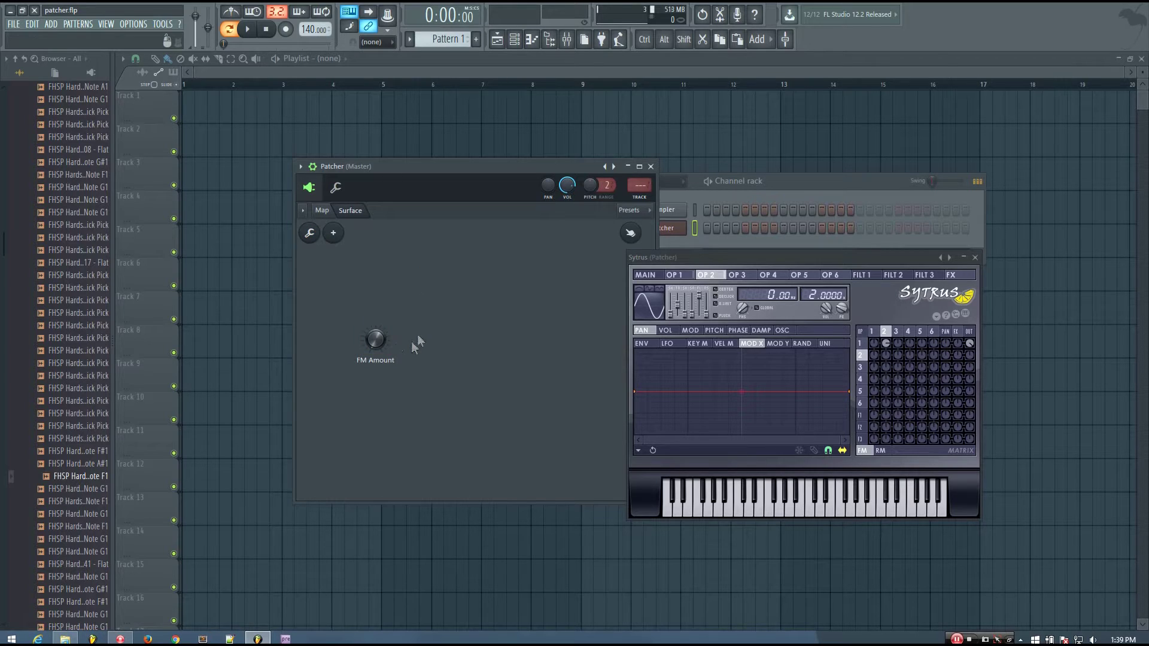
Step: Nudge the FM Amount knob up and play Z notes to hear operator 2's volume change
drag(378, 342, 379, 339)
key(z)
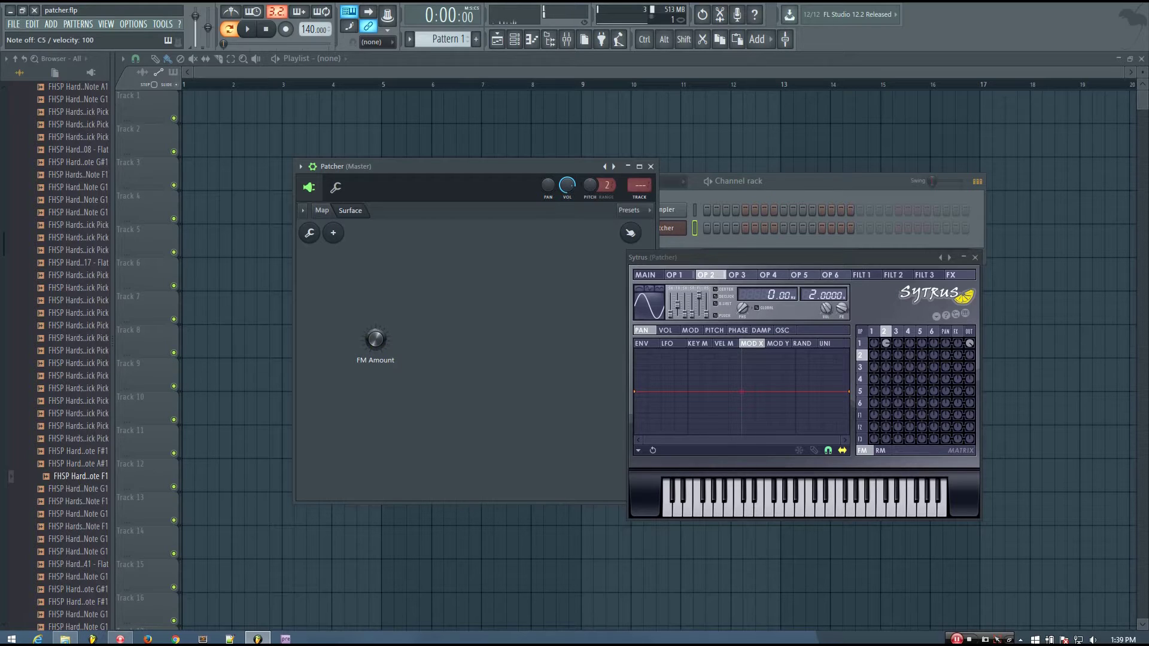
key(z)
key(z)
key(z)
key(z)
key(z)
key(z)
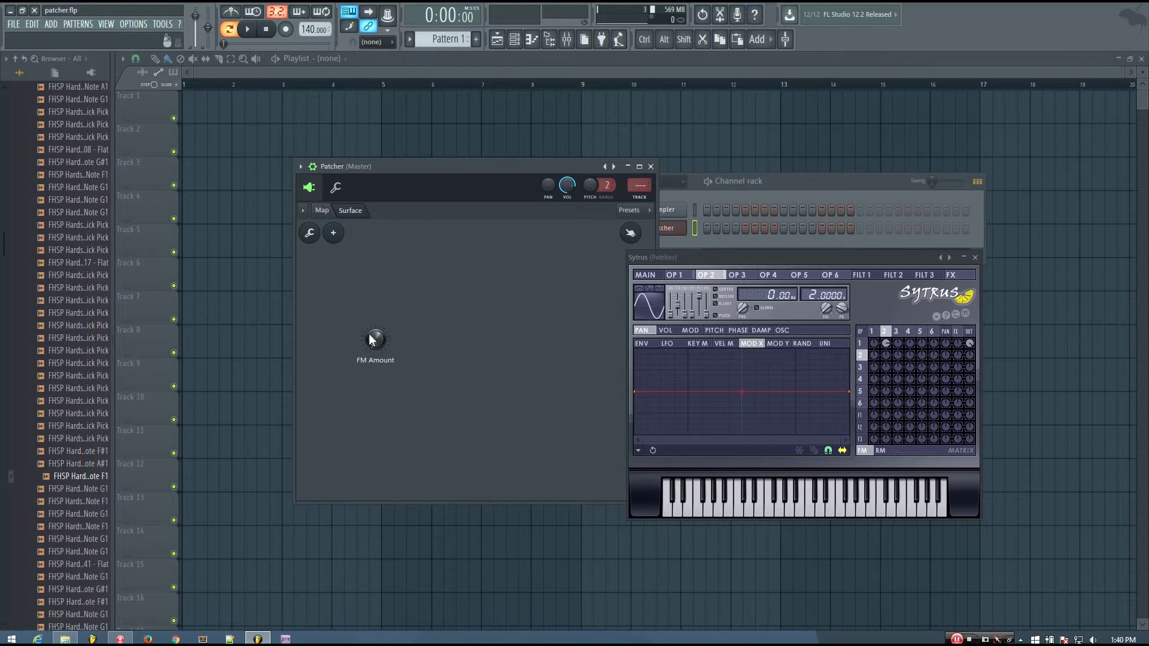
Step: Drag a Fruity Formula Controller from the plugin database's Controller category into the Patcher map
click(322, 211)
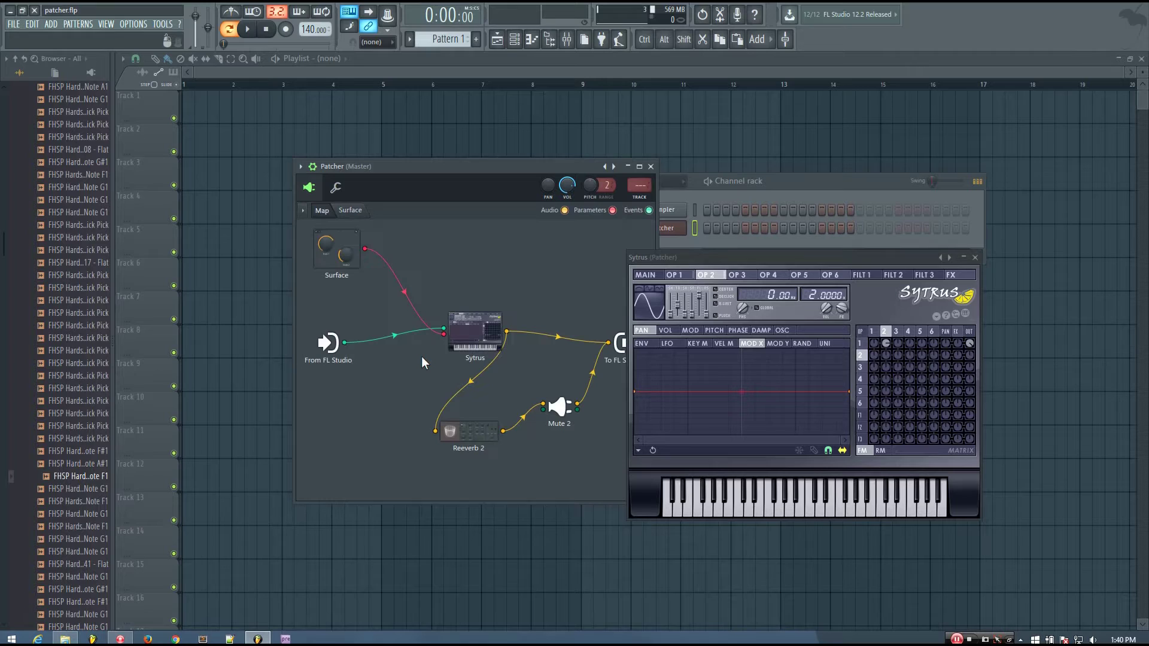
right_click(418, 262)
mouse_move(455, 282)
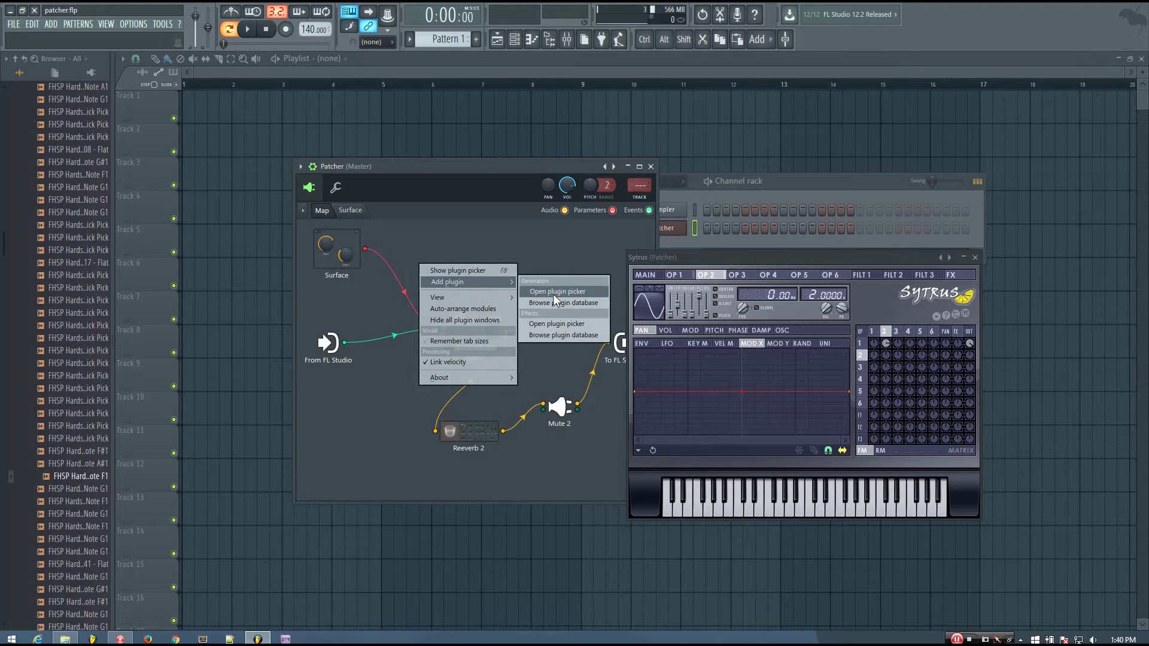
click(559, 335)
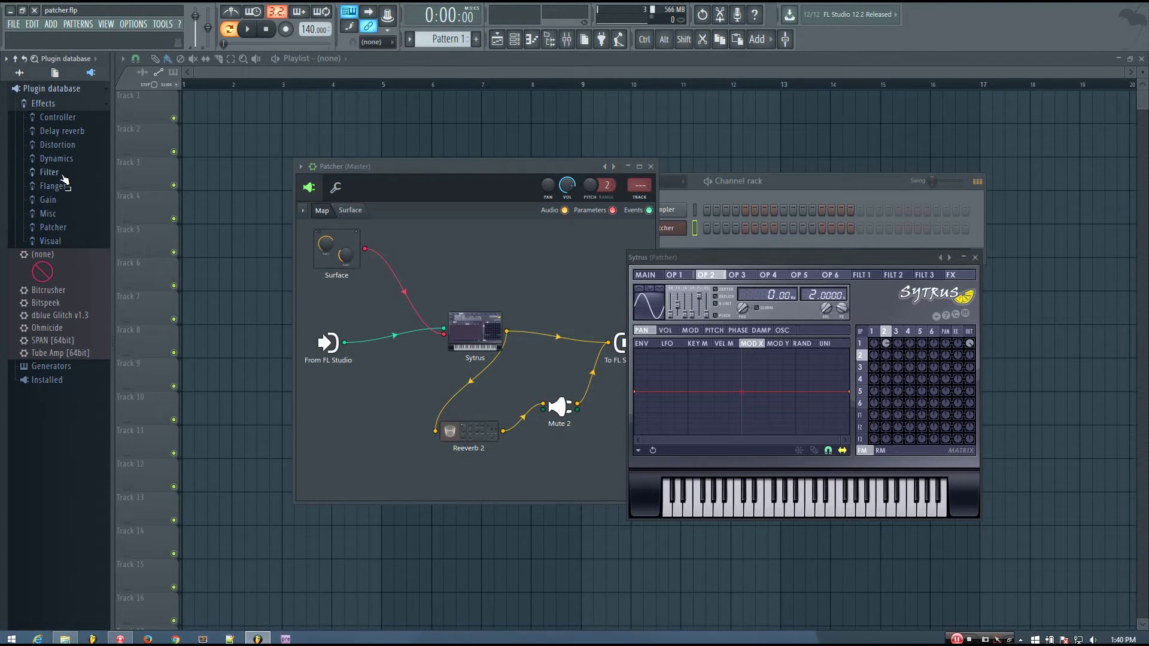
drag(58, 119, 58, 122)
click(58, 120)
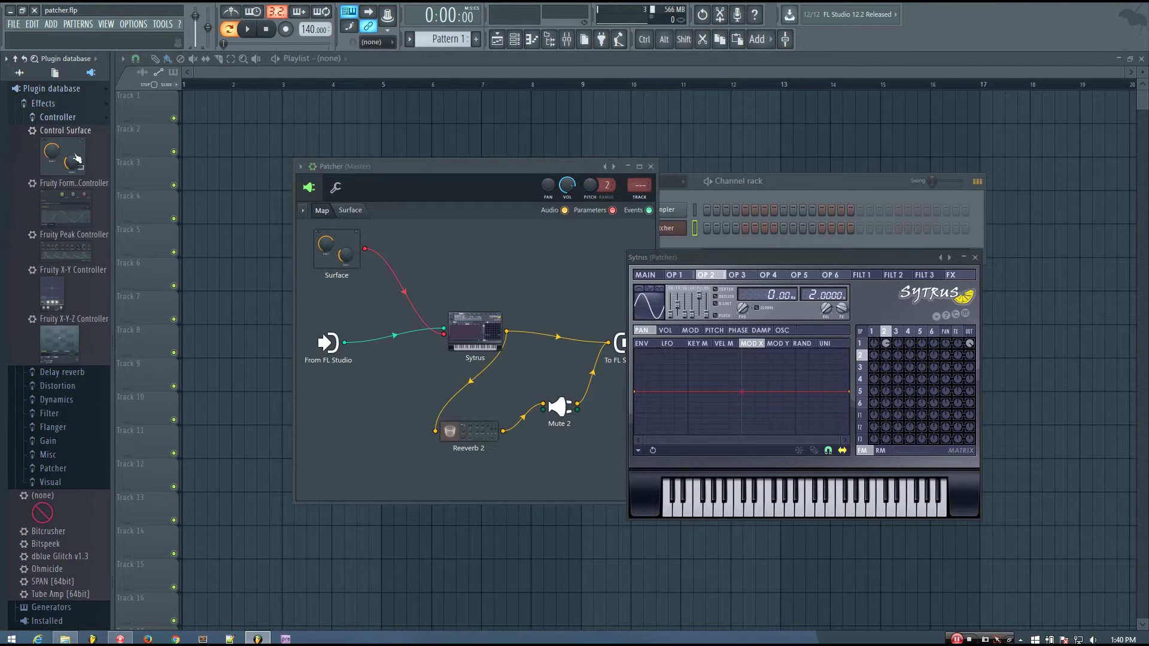
drag(66, 214, 444, 266)
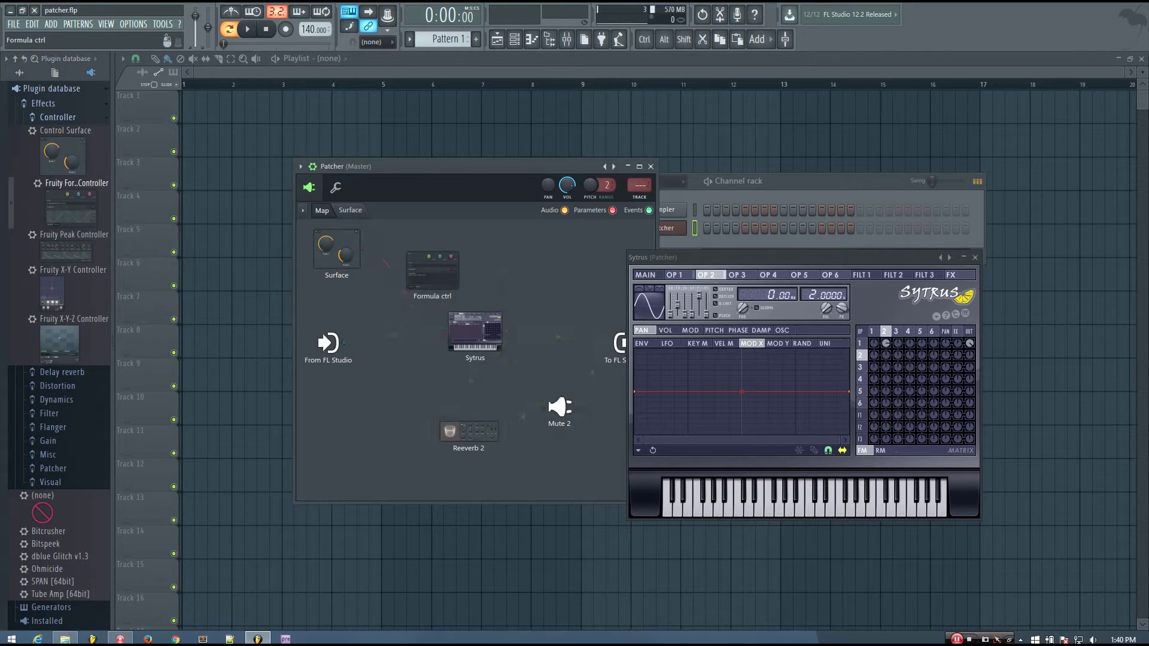
Step: Add input c to the Formula ctrl node and unhook the Surface link from Sytrus
right_click(436, 262)
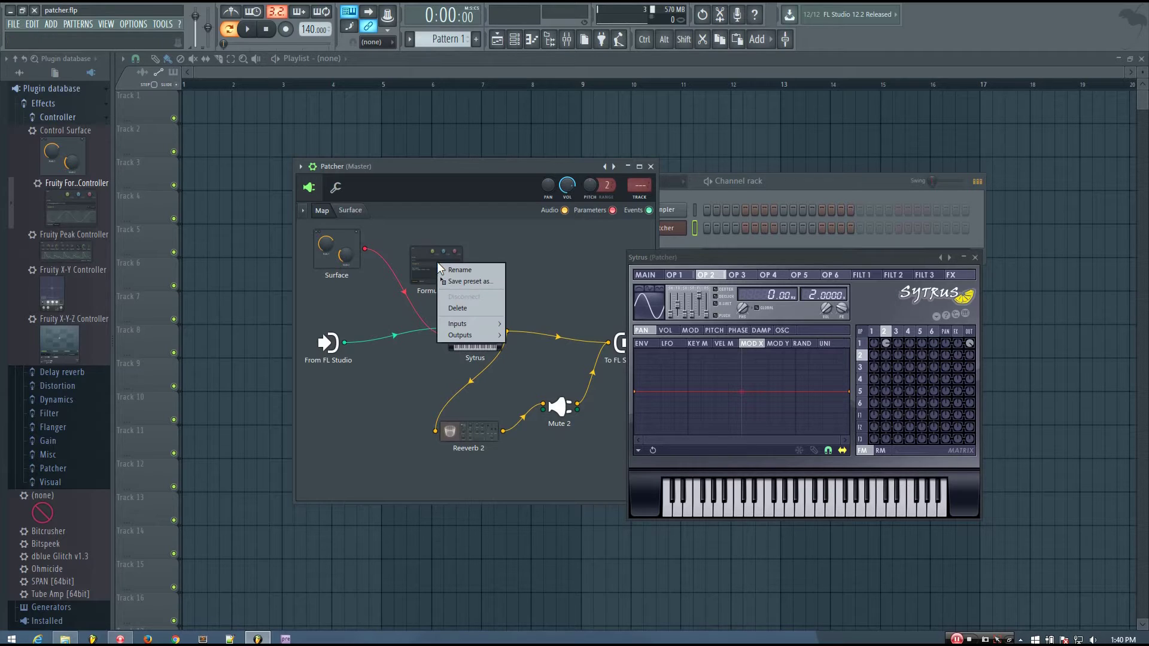
mouse_move(469, 324)
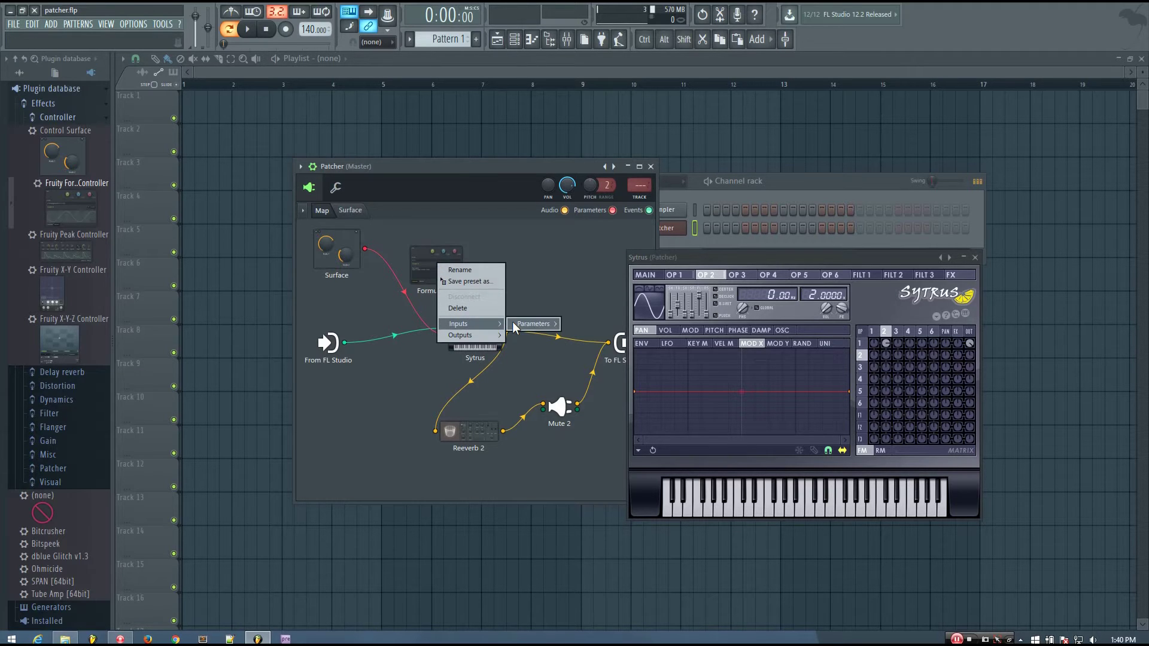
mouse_move(520, 324)
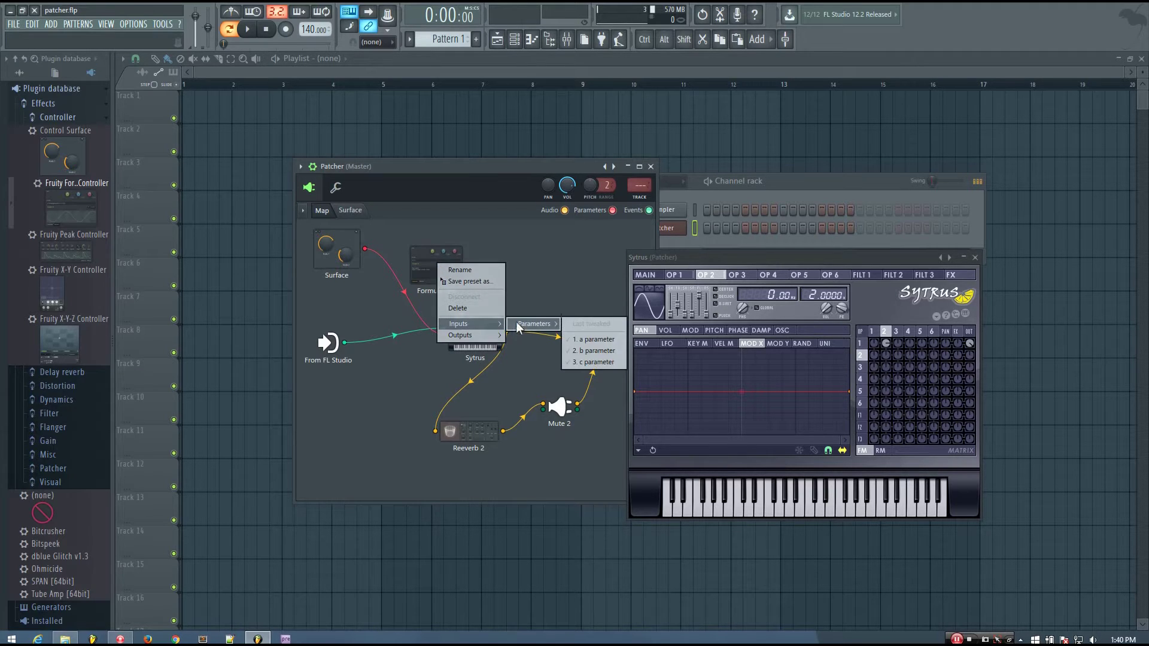
click(596, 364)
drag(443, 333, 405, 265)
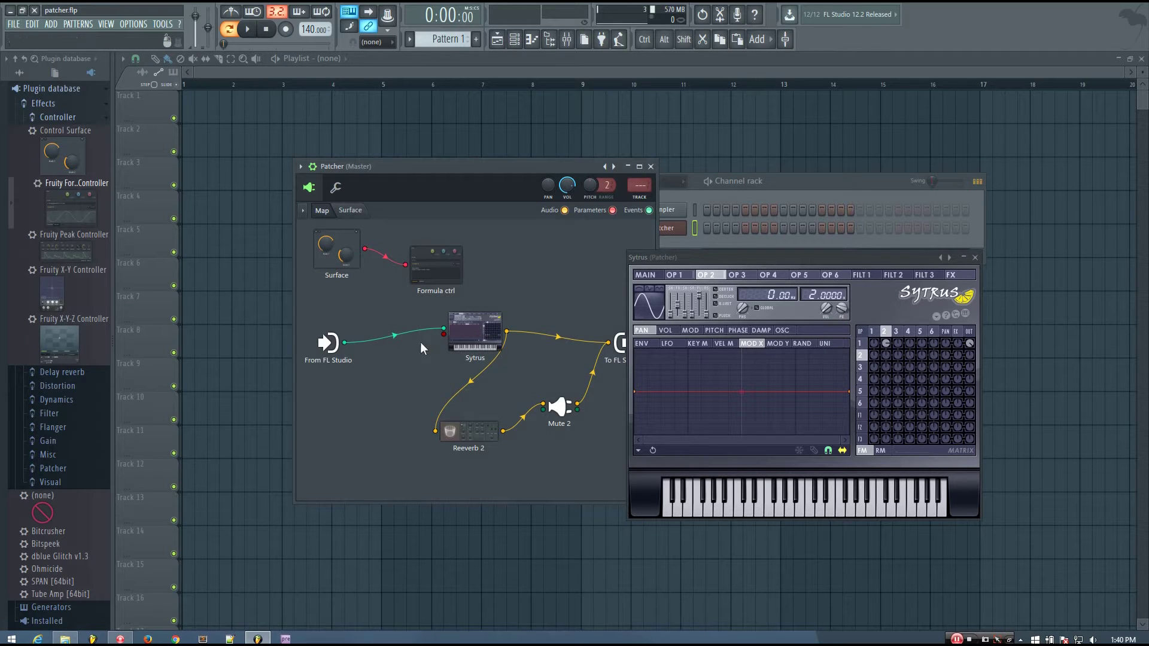
drag(455, 262, 439, 266)
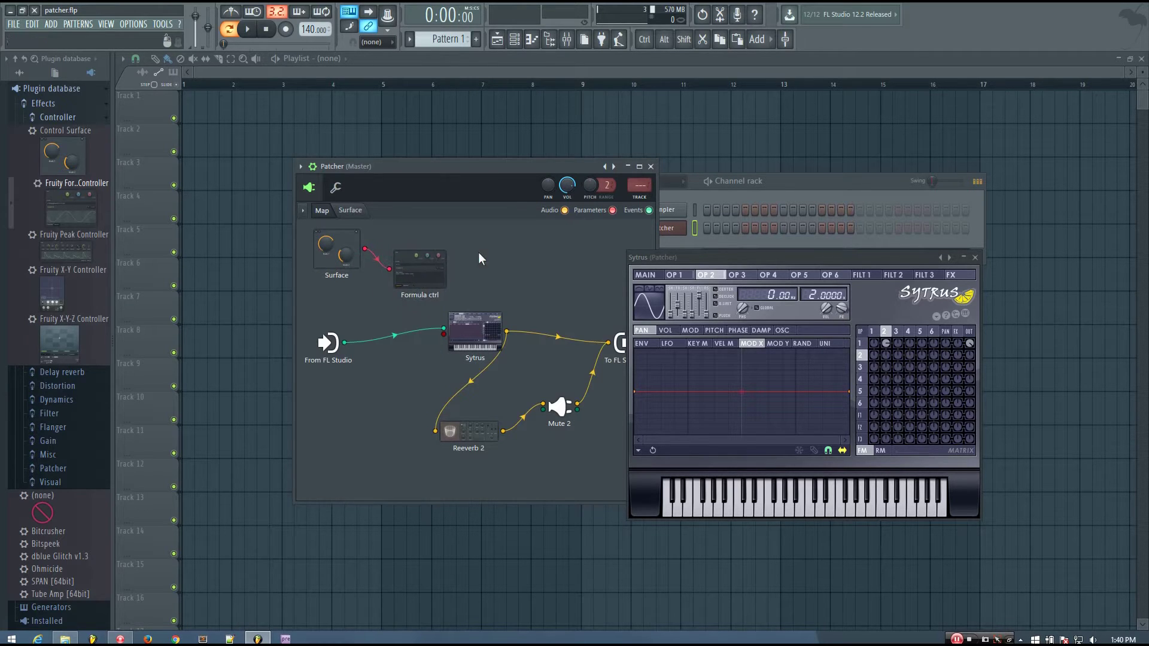
Step: Wire Formula ctrl's output into the Sytrus parameter
right_click(423, 268)
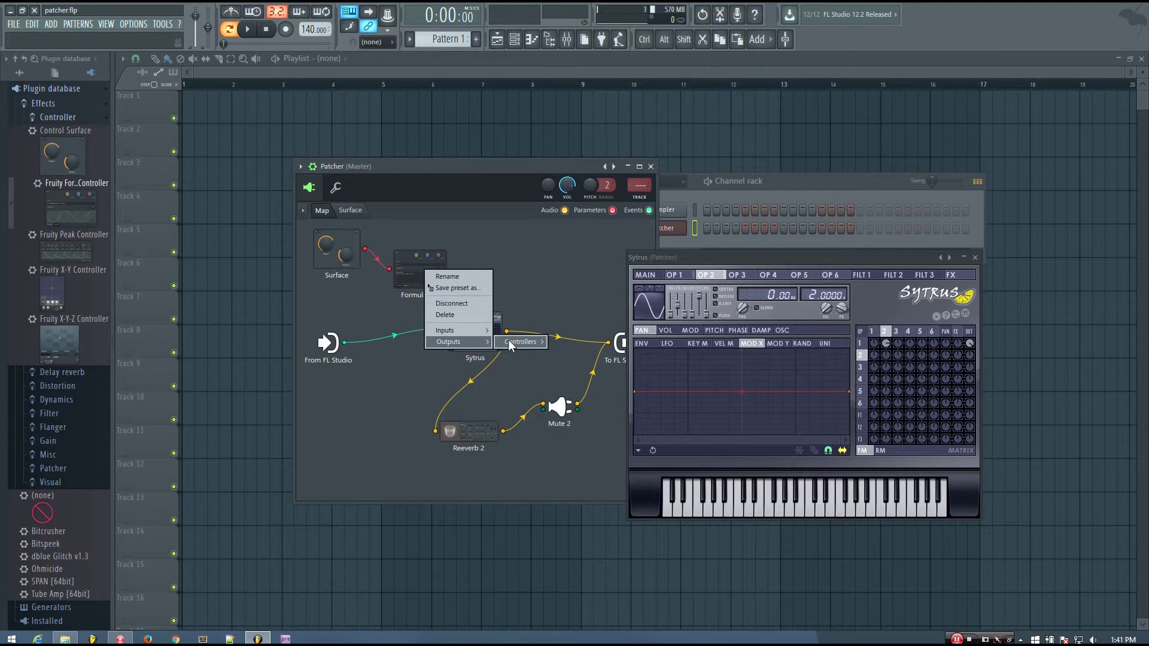
mouse_move(514, 338)
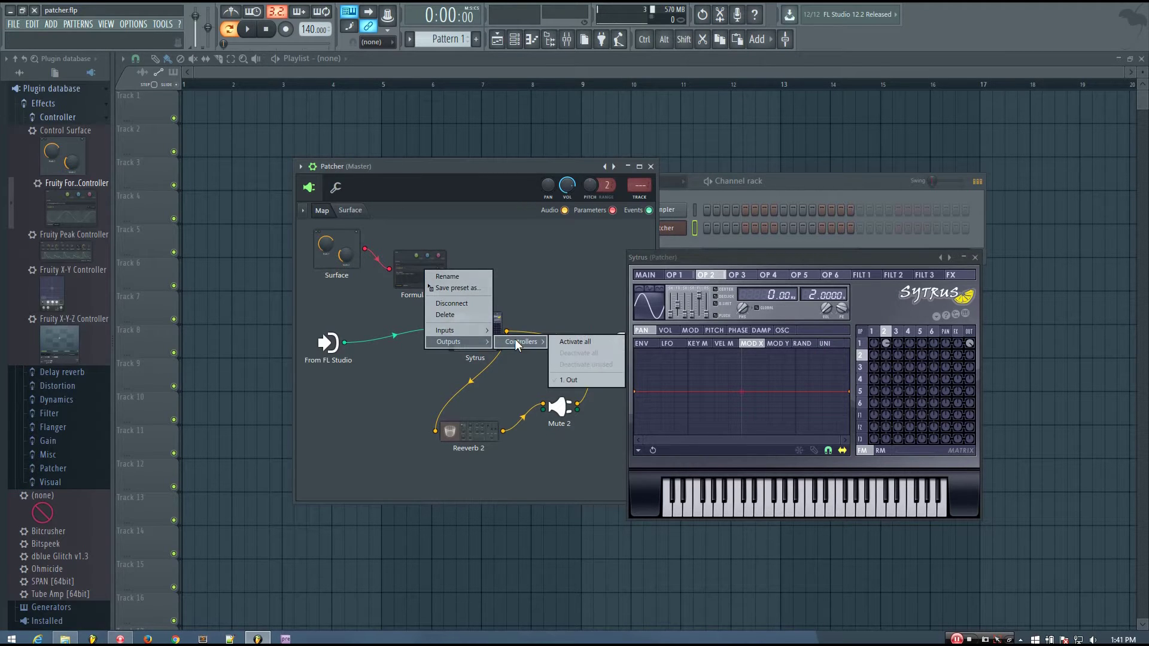
click(570, 378)
drag(453, 269, 444, 333)
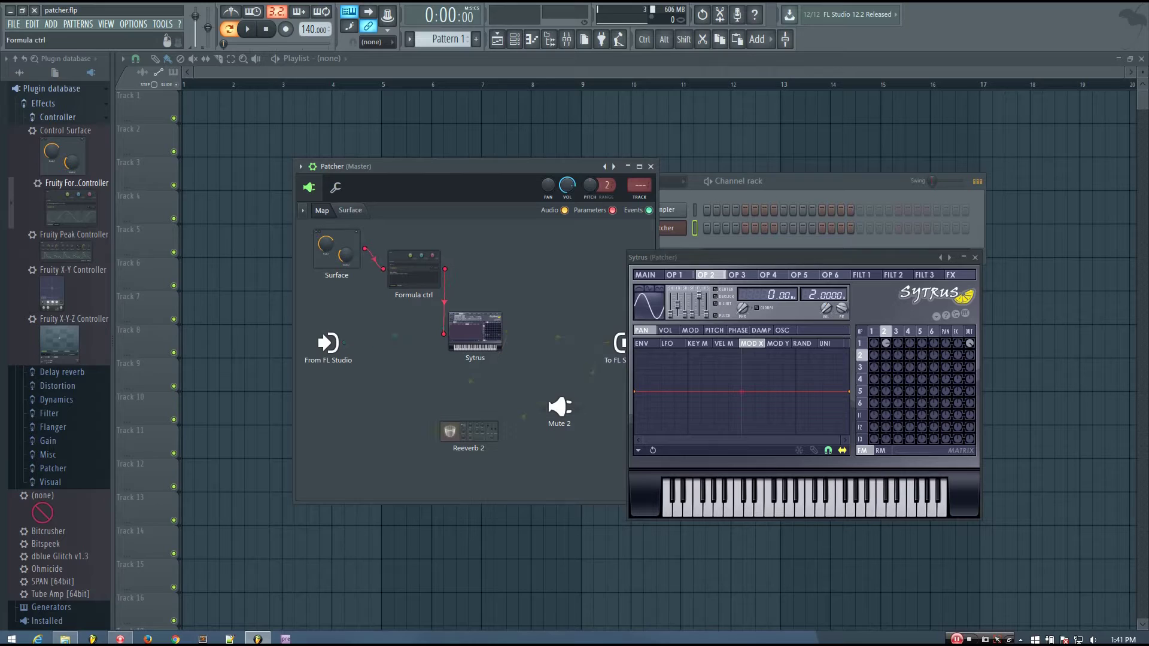
drag(426, 277, 800, 153)
Step: Open Formula ctrl, raise input b to about half, and test input c before returning it to zero
double_click(409, 279)
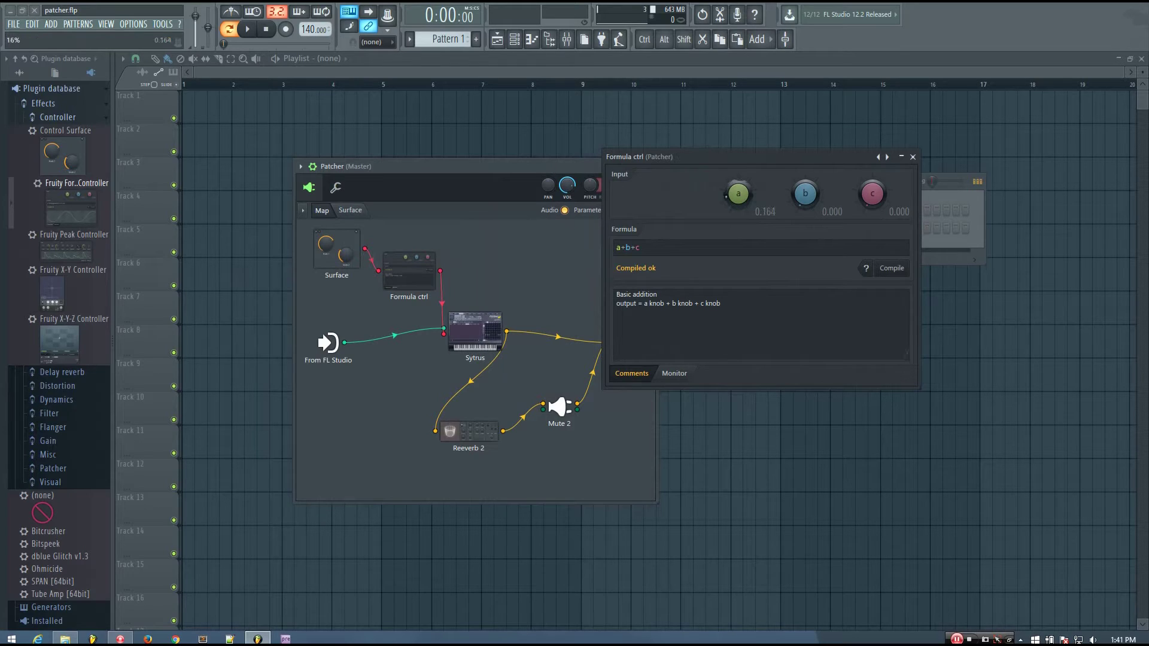
drag(805, 194, 805, 174)
drag(872, 193, 872, 175)
drag(874, 193, 875, 171)
mouse_move(863, 196)
mouse_down()
mouse_move(864, 224)
mouse_move(872, 190)
mouse_up()
Step: Replace the formula with b*c+(1-c)*a, compile it, and show the Monitor graph
click(668, 249)
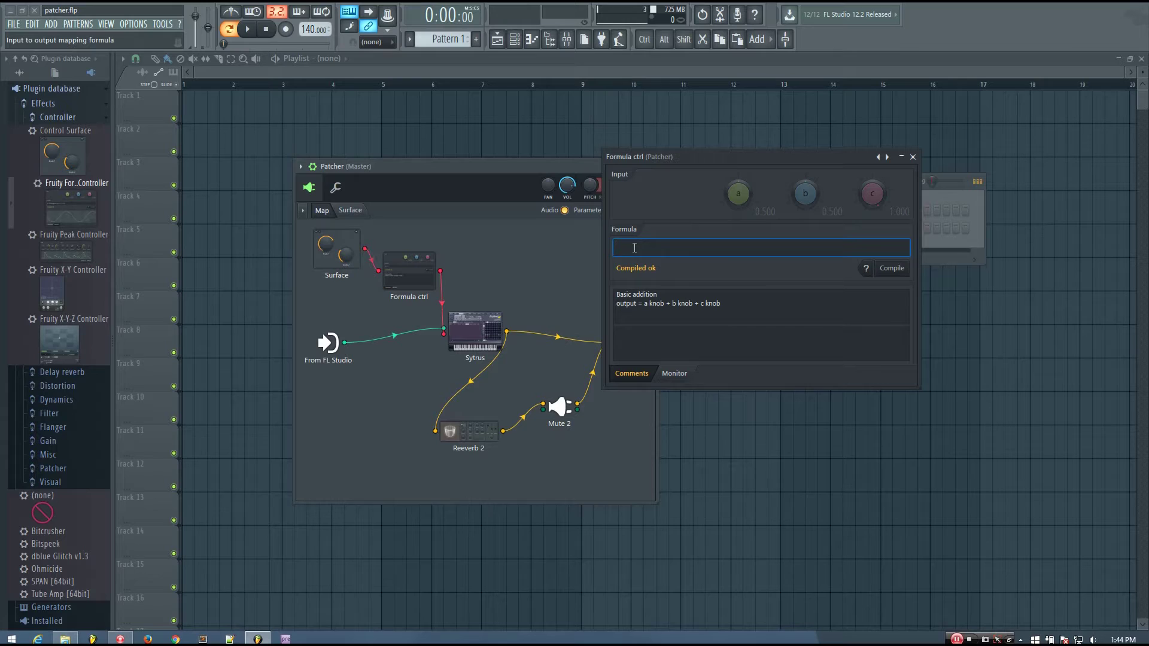
text(b*c)
key(shift)
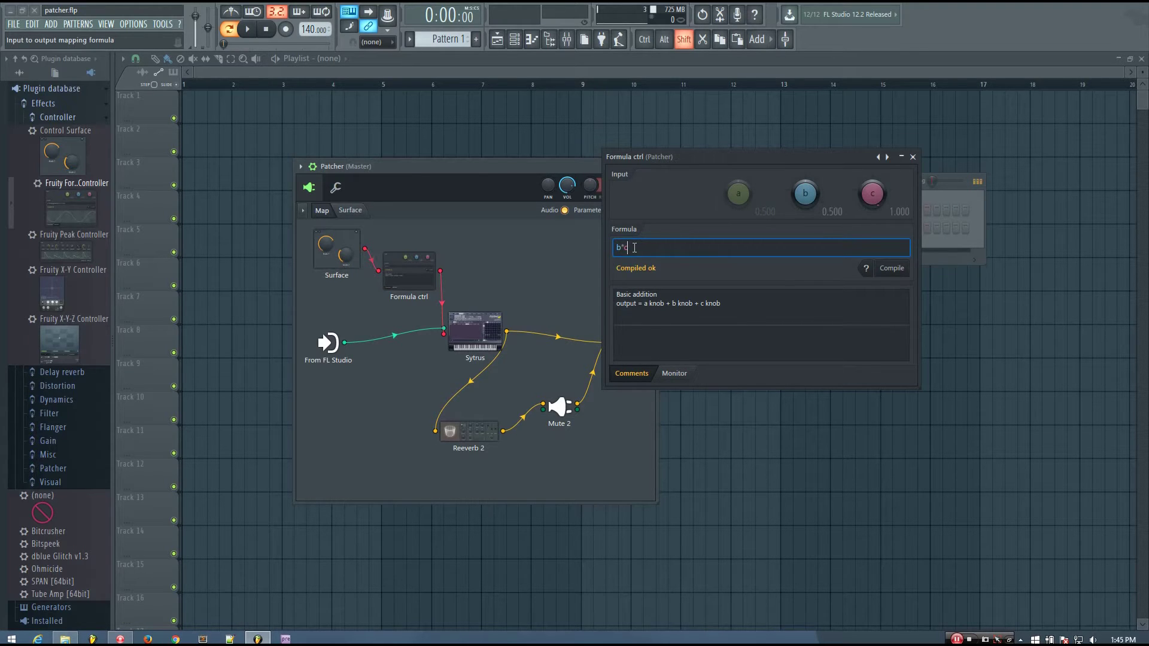
text(+(1-c)*a)
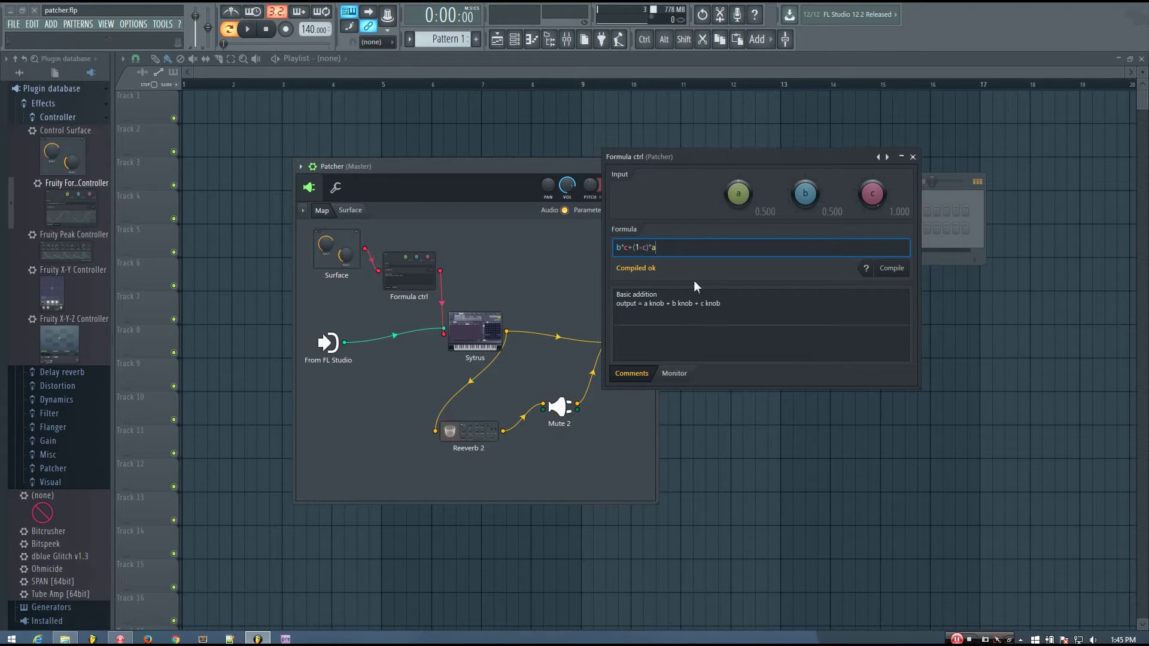
click(907, 270)
click(675, 374)
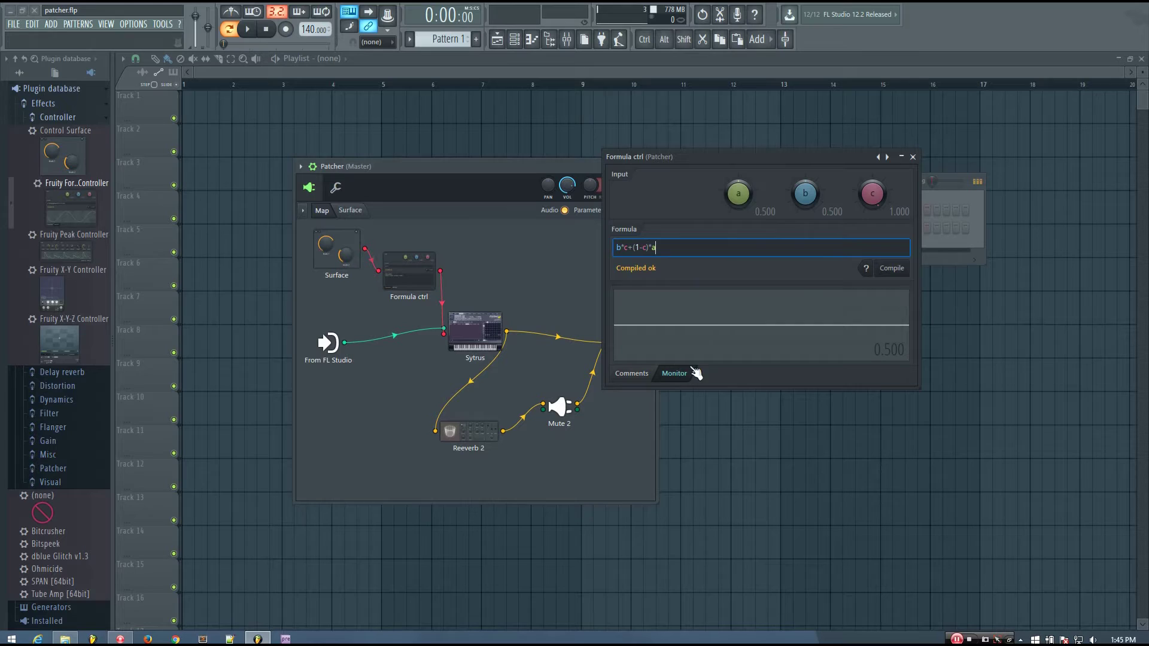
Step: Test the output by dropping input a to zero, sweeping c, and setting b to half
mouse_move(742, 199)
mouse_down()
mouse_move(742, 210)
mouse_move(738, 190)
mouse_up()
drag(873, 194, 873, 203)
drag(746, 191, 828, 214)
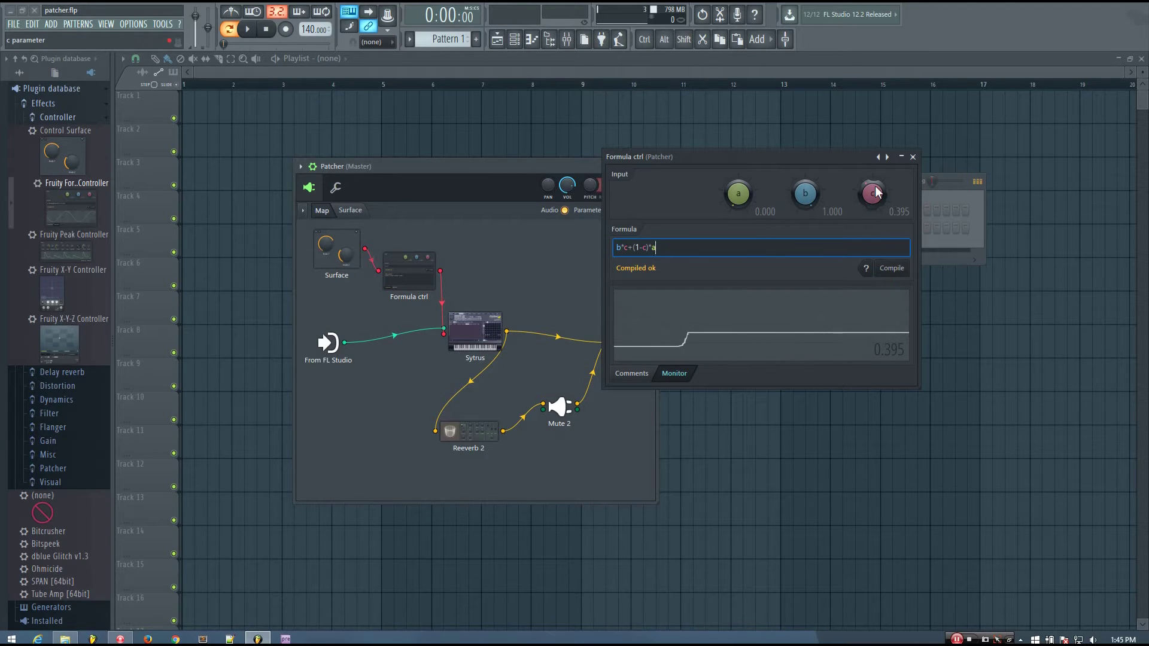
drag(872, 192, 871, 213)
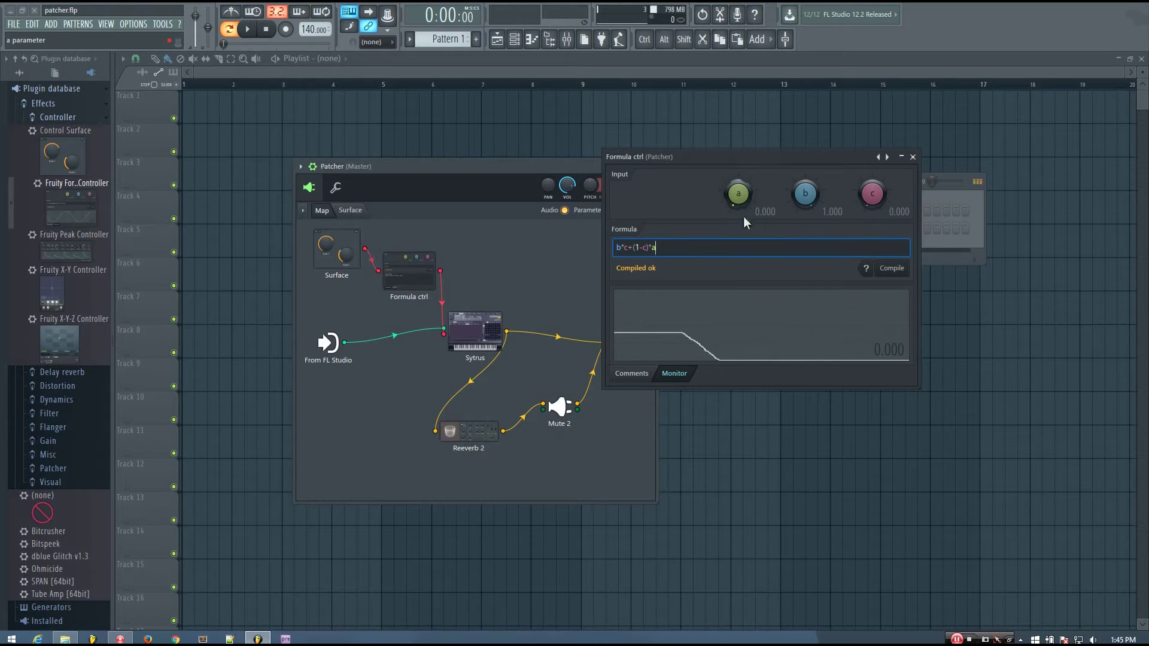
drag(872, 192, 873, 132)
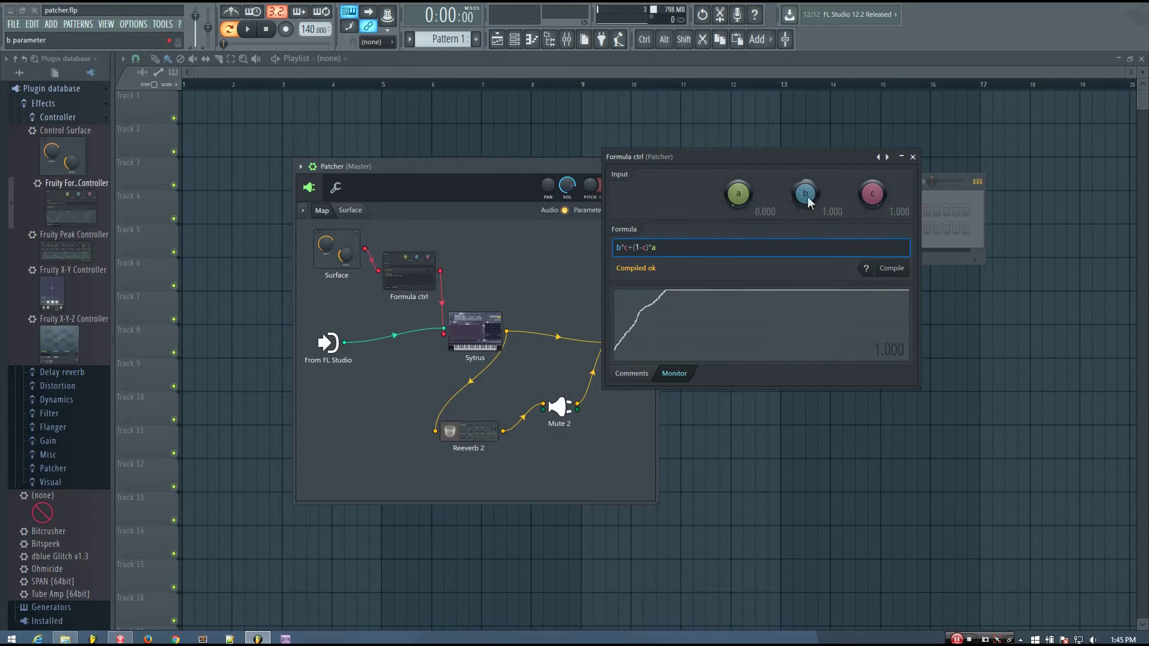
drag(802, 195, 831, 226)
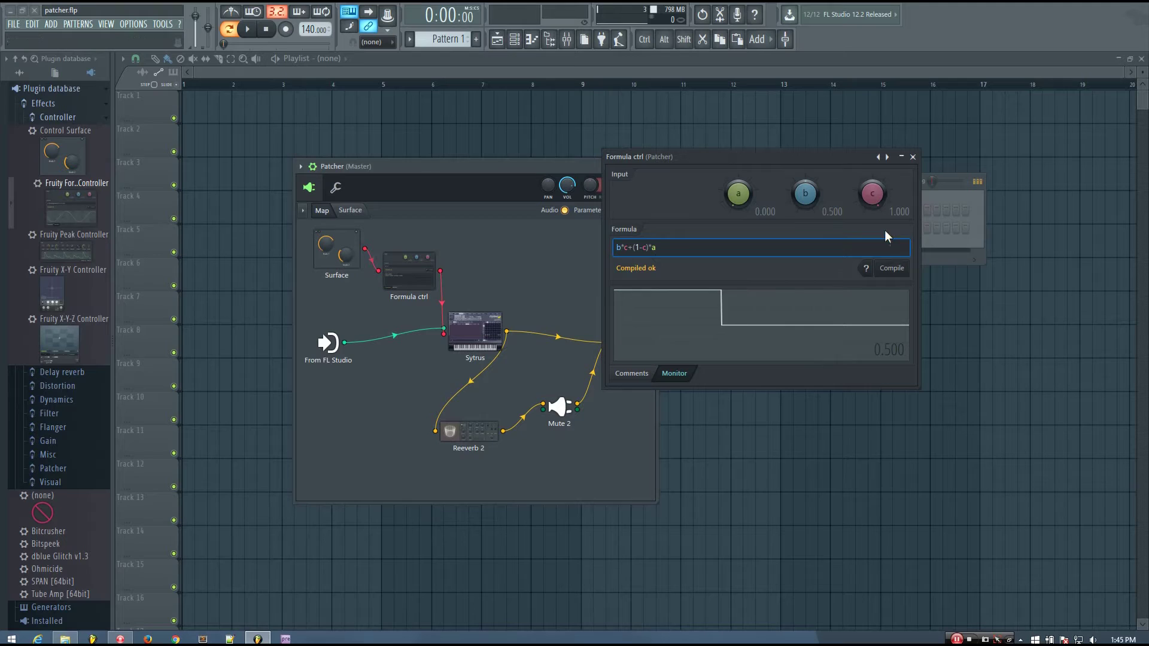
Step: Sweep input c through 0.770, fully up and back while nudging a, then move the window down-left
drag(875, 193, 861, 477)
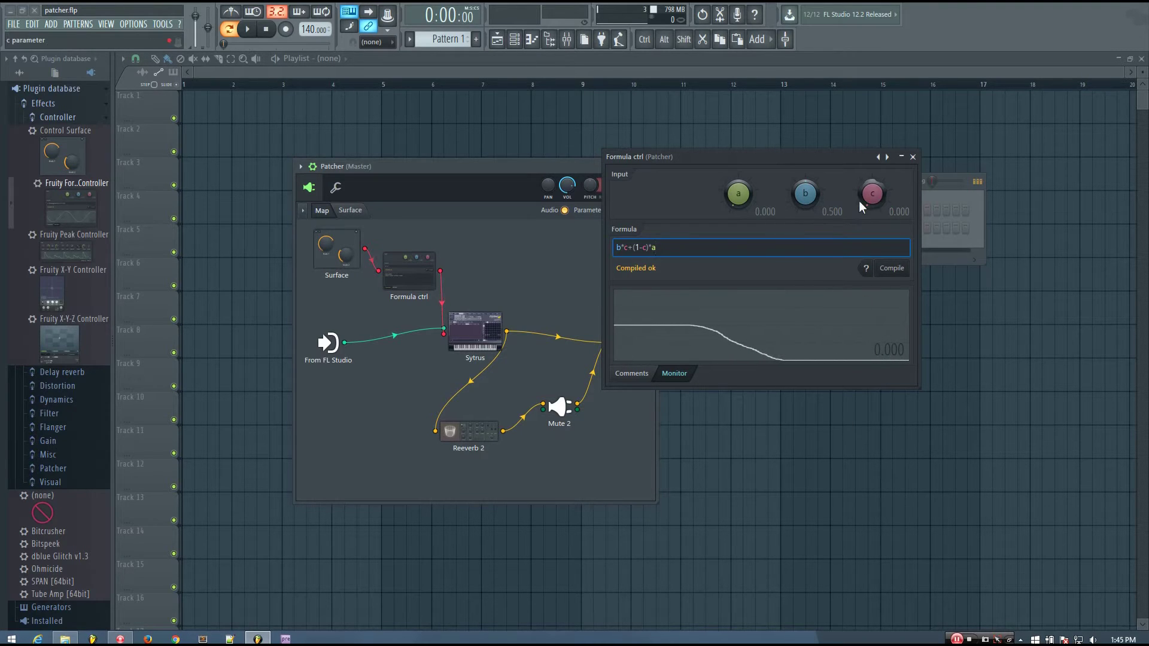
drag(873, 193, 872, 120)
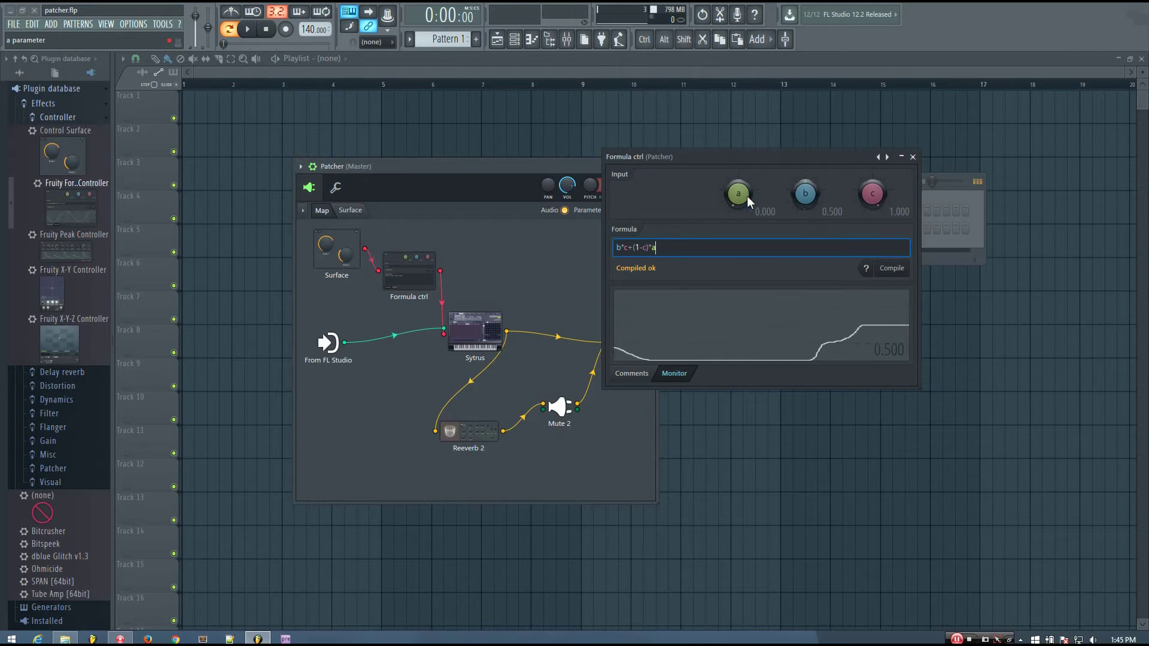
drag(738, 194, 738, 143)
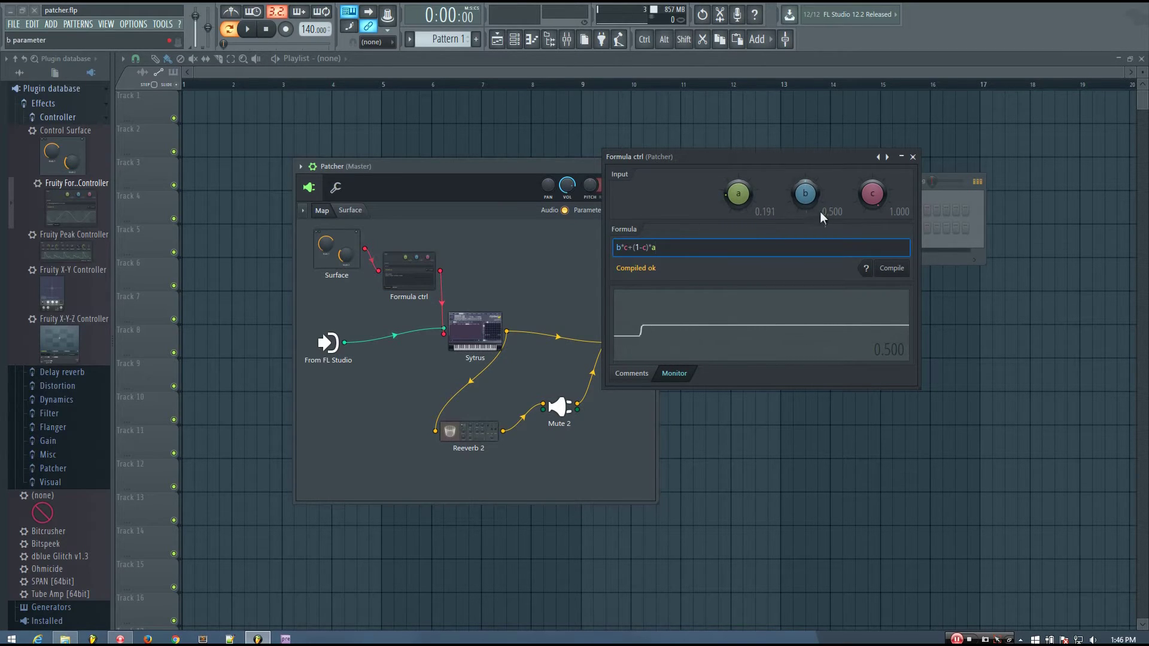
drag(872, 192, 872, 267)
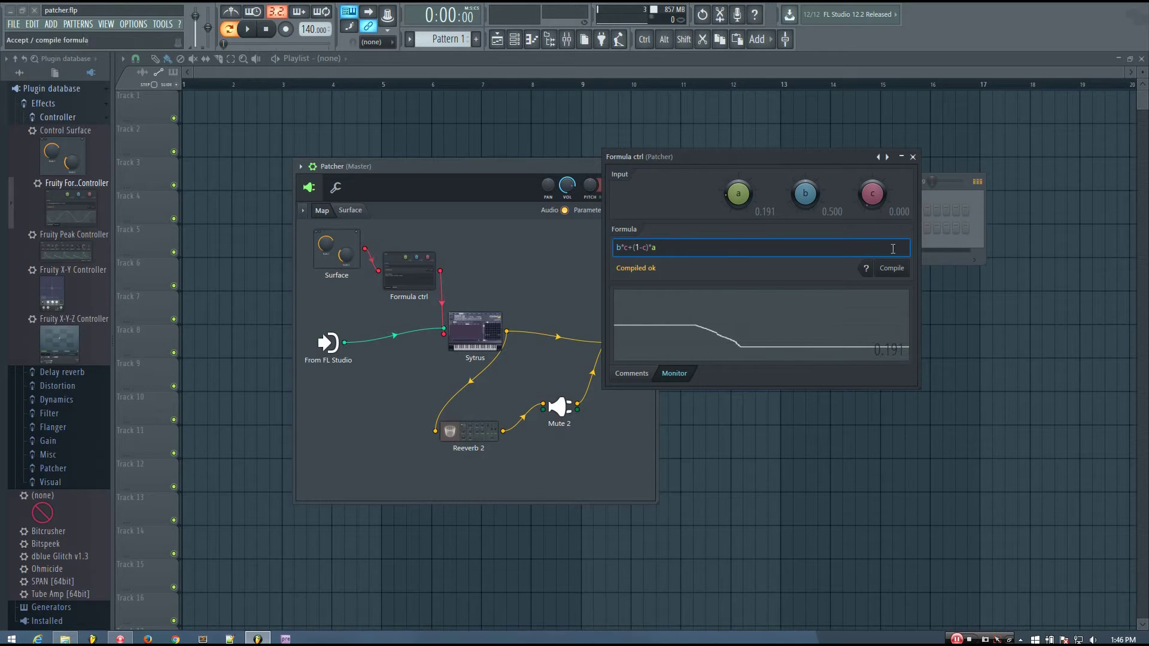
drag(871, 199, 872, 114)
drag(871, 198, 862, 173)
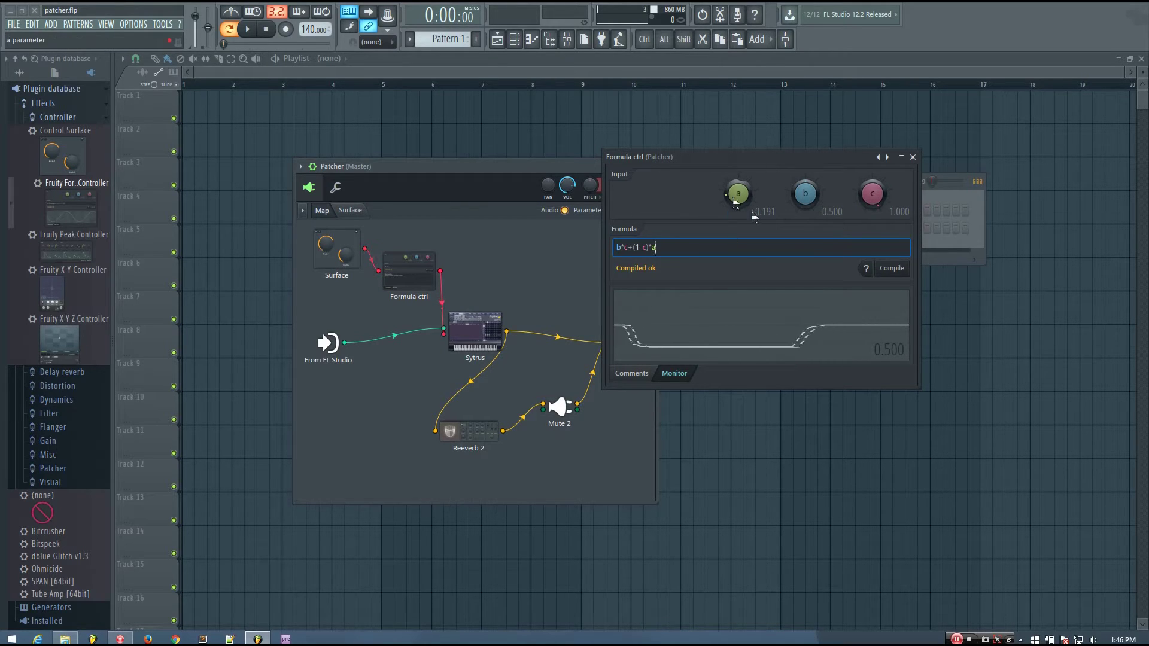
drag(804, 163, 775, 313)
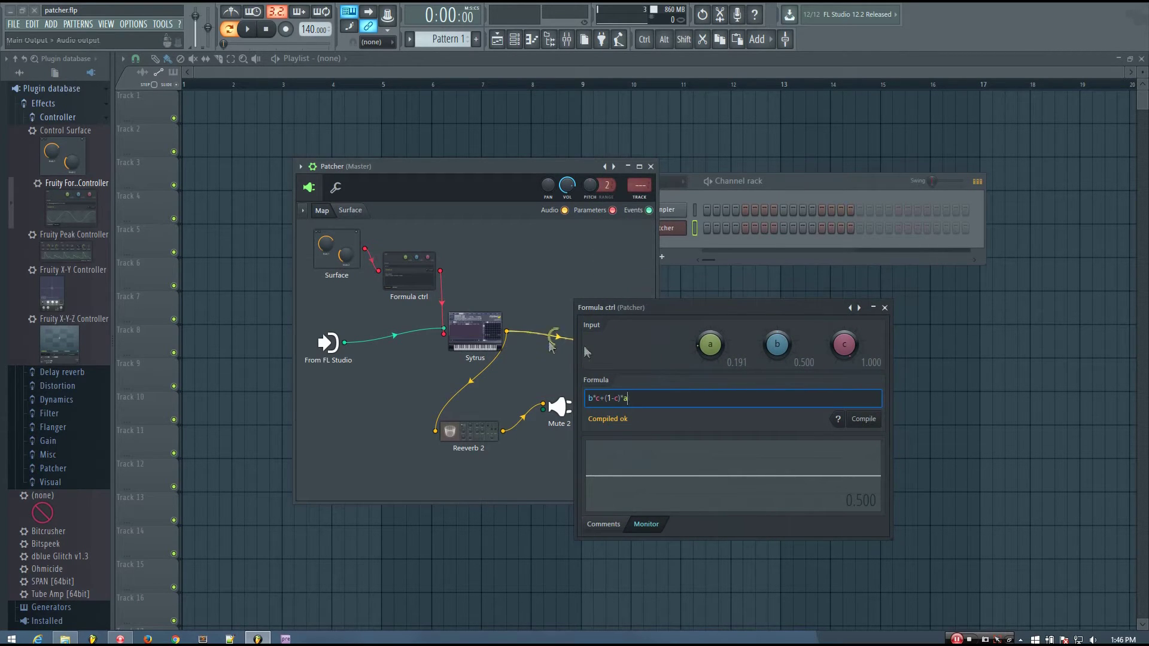
Step: Raise Formula ctrl input a, move its window right, and open Sytrus at the upper right
drag(715, 354, 781, 350)
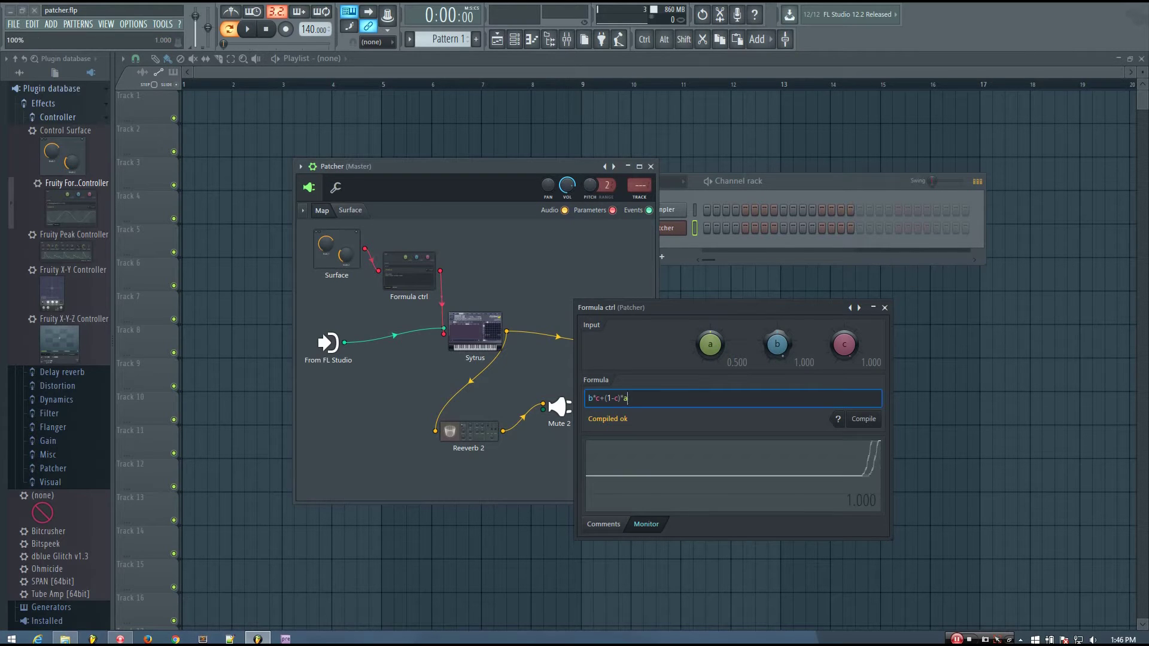
drag(790, 309, 916, 313)
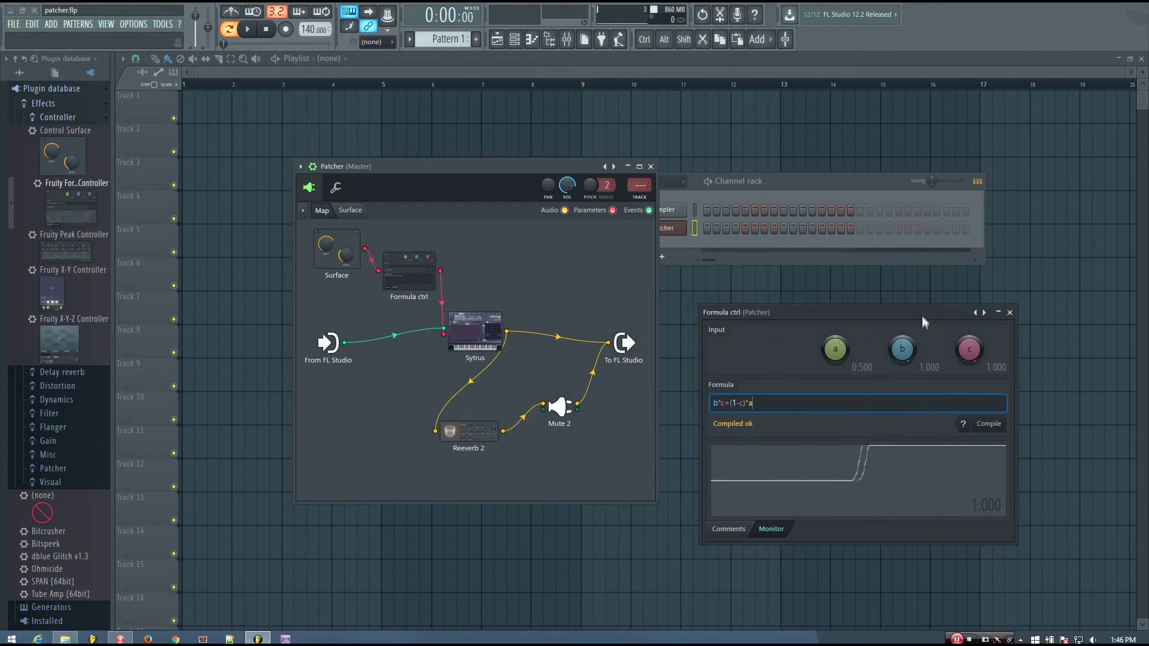
click(479, 333)
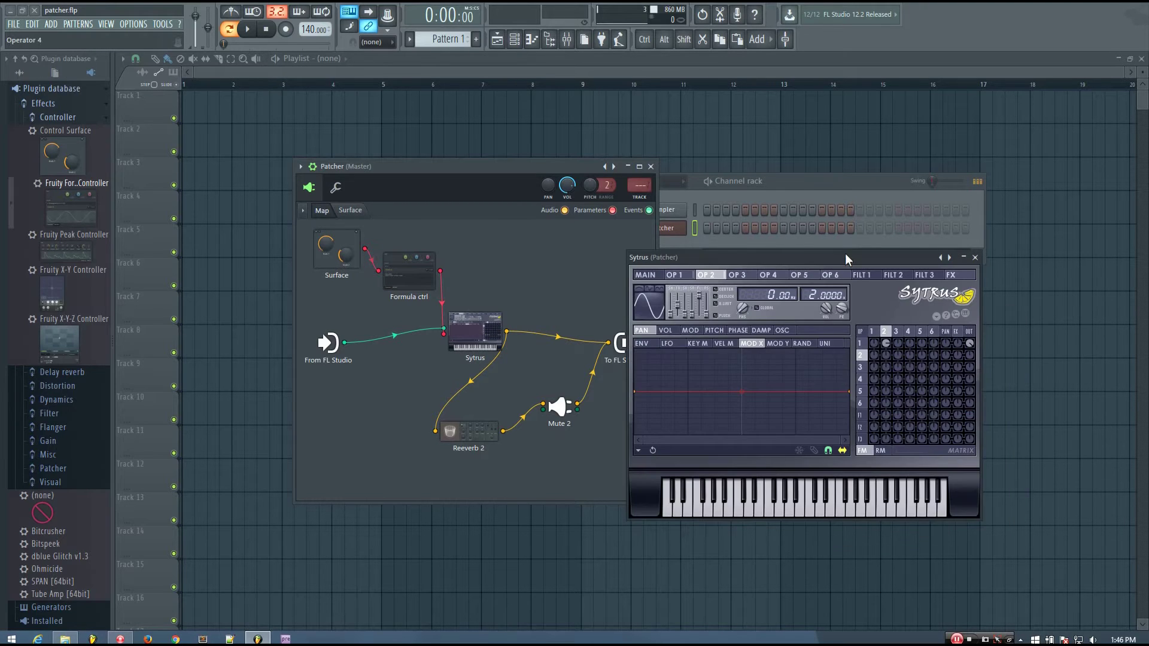
drag(845, 254, 838, 124)
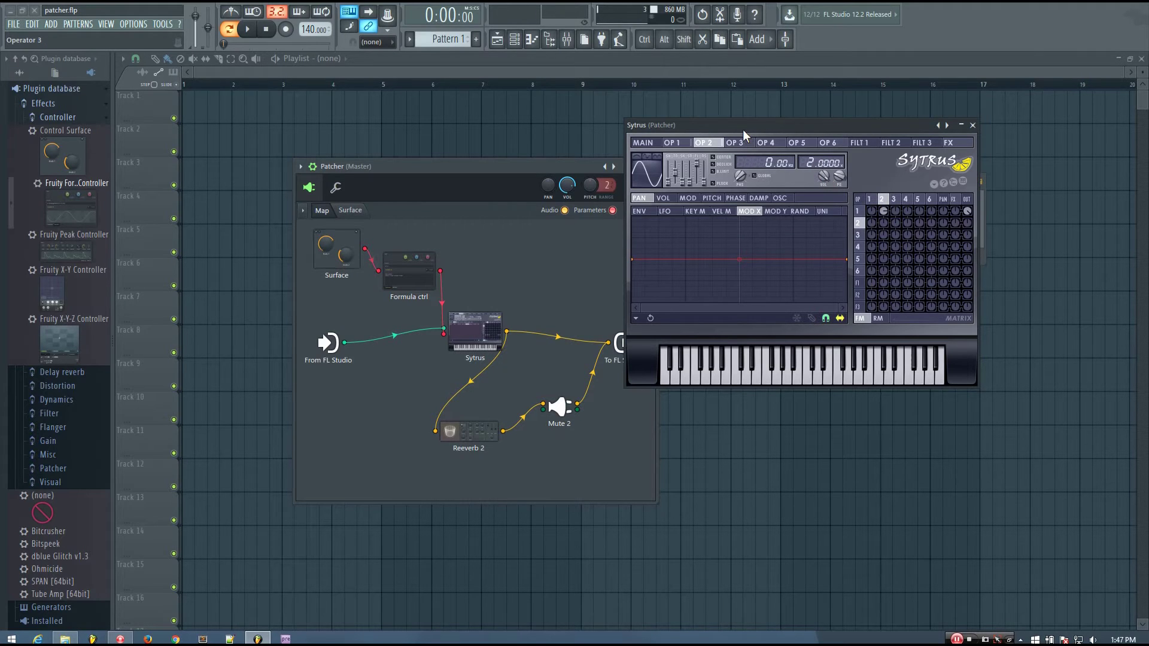
drag(744, 130, 770, 139)
click(347, 211)
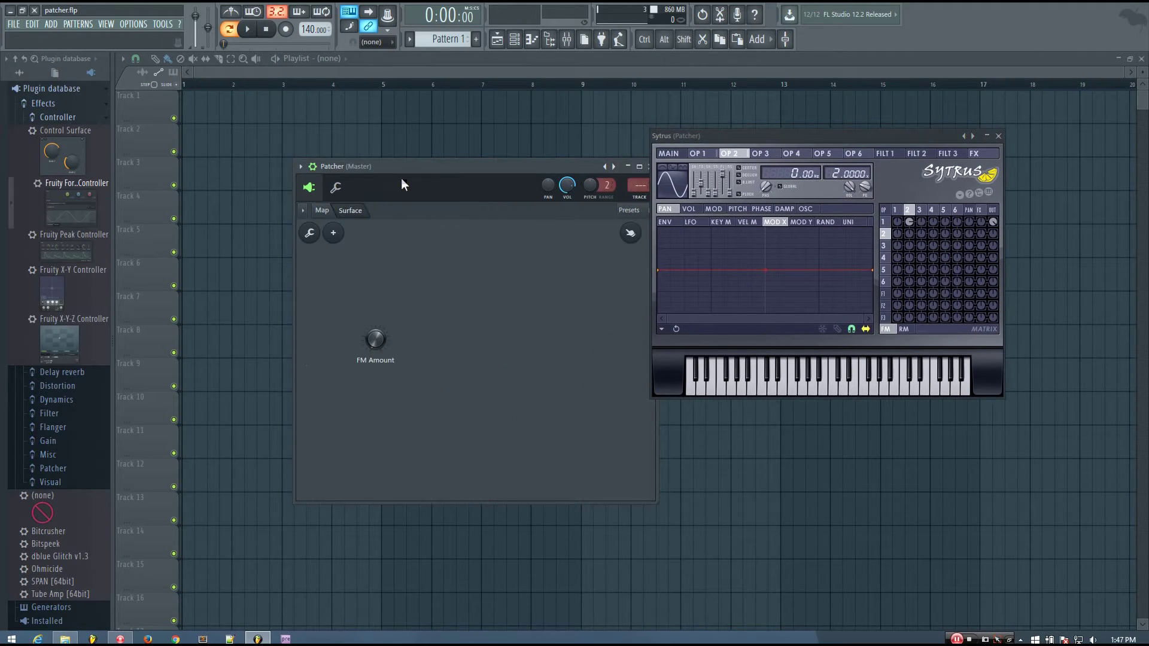
drag(418, 163, 373, 158)
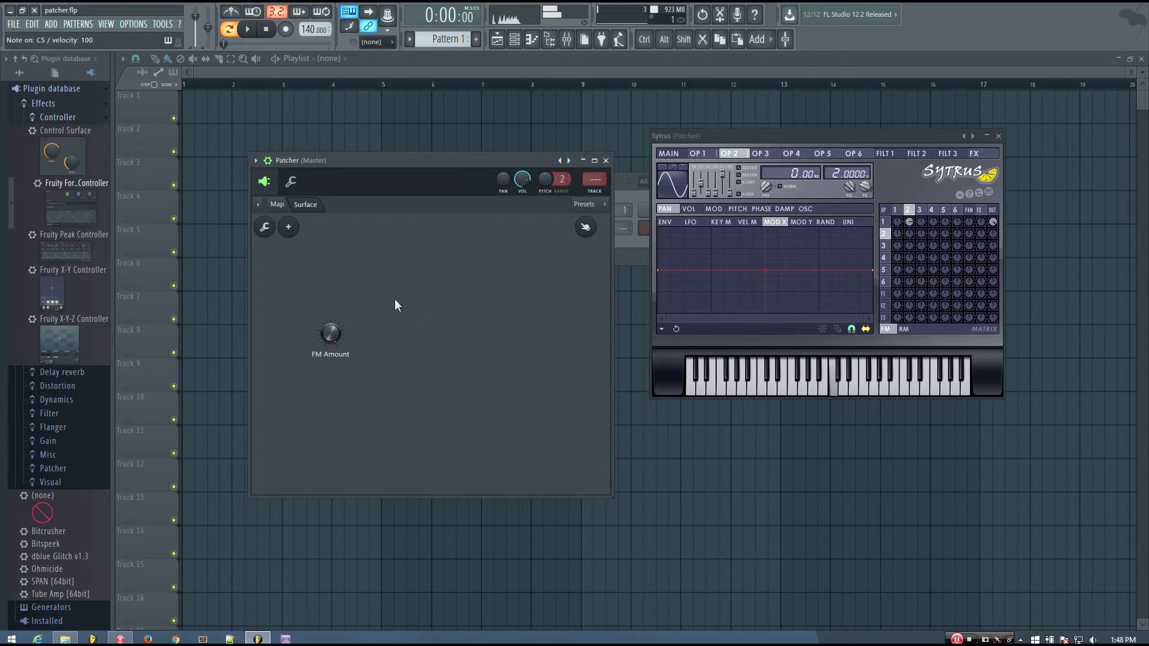
click(277, 205)
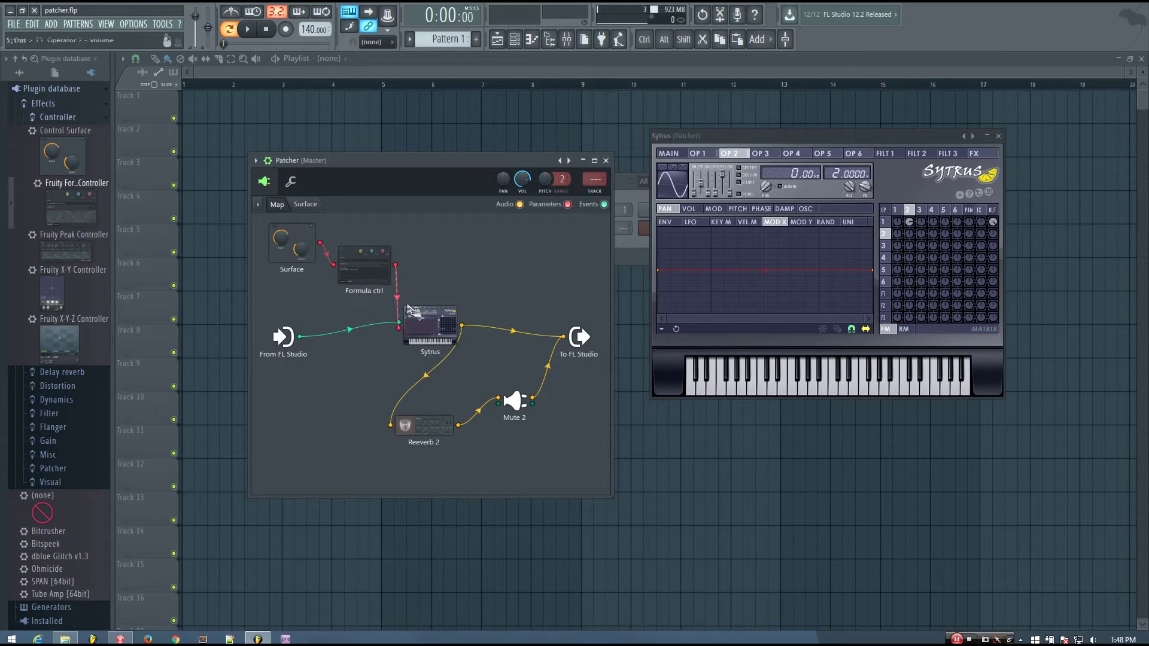
Step: Reopen Formula ctrl, lower input b toward 0.715, and close its window
click(365, 269)
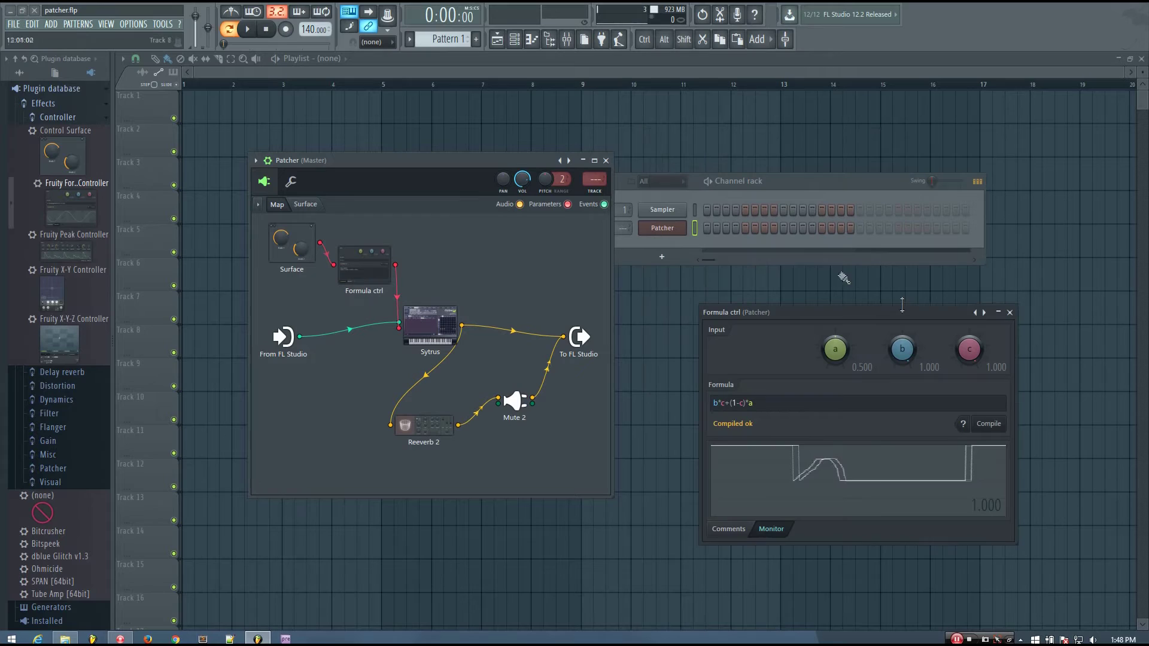
drag(891, 308, 865, 242)
drag(877, 283, 877, 298)
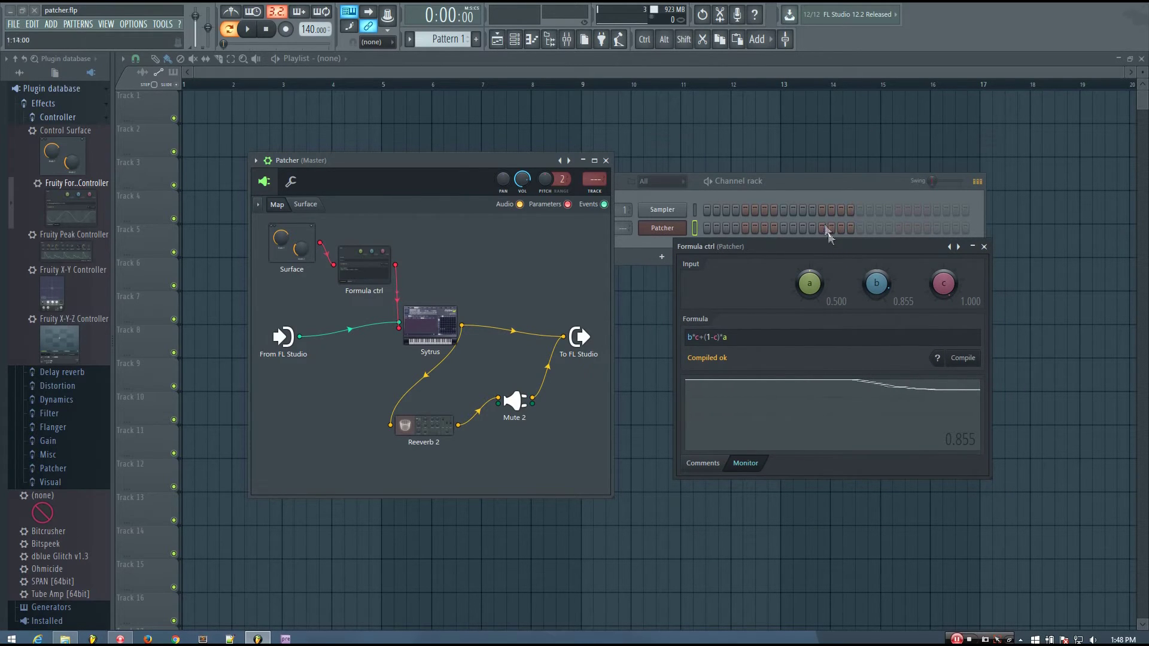
drag(826, 180, 853, 157)
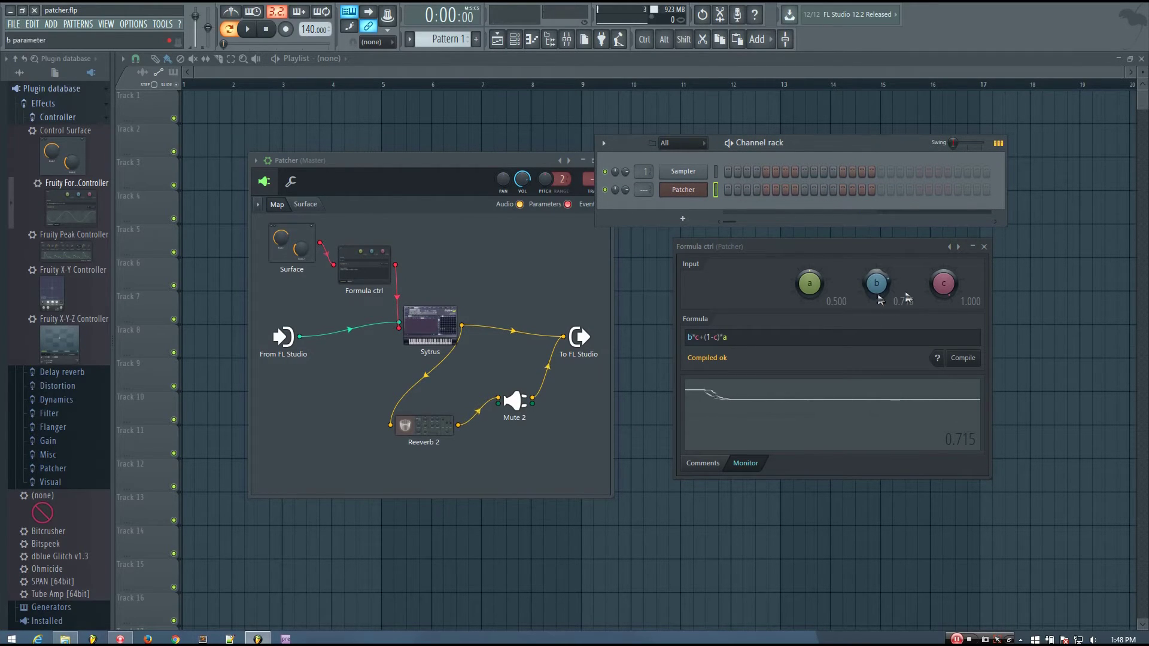
click(984, 247)
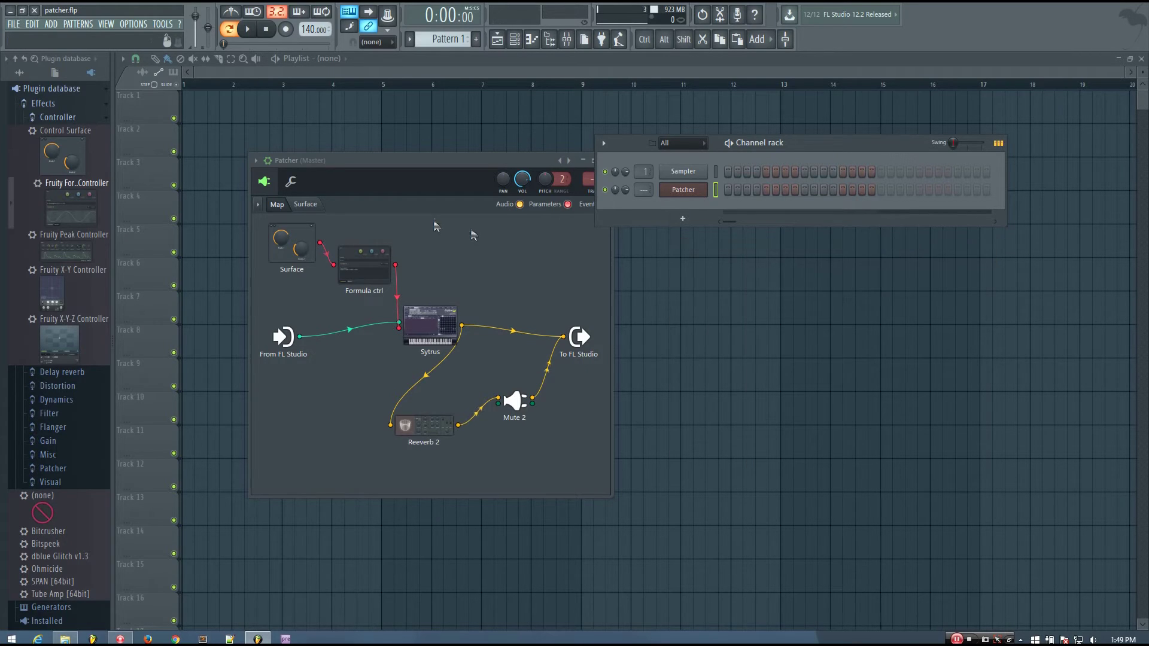
click(321, 206)
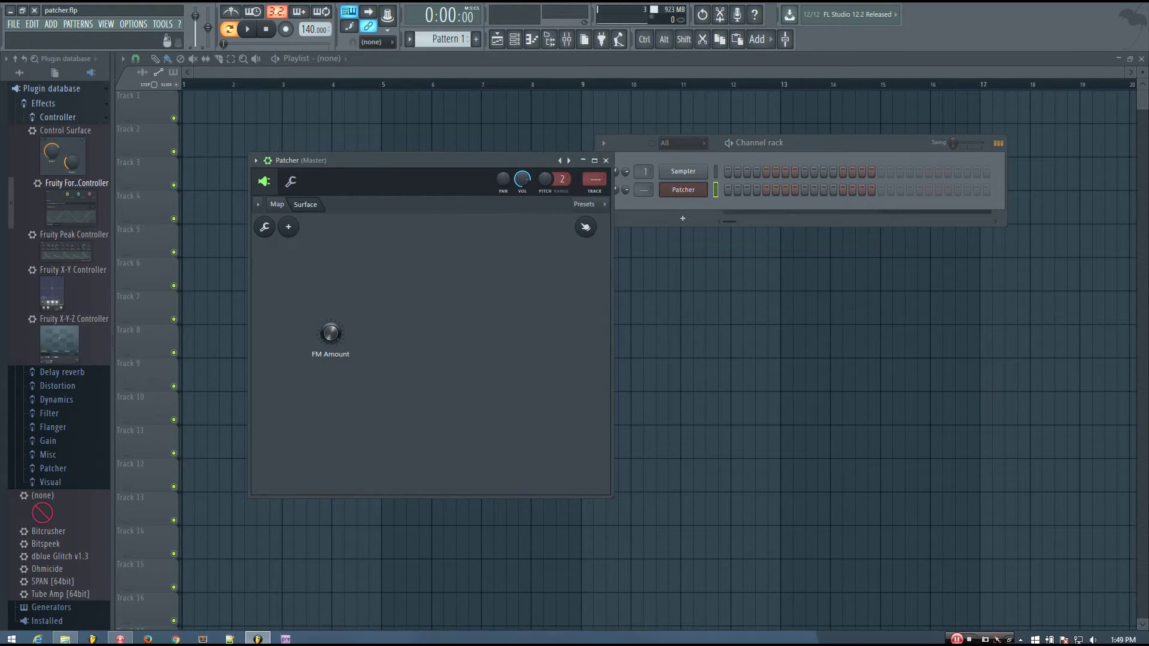
key(z)
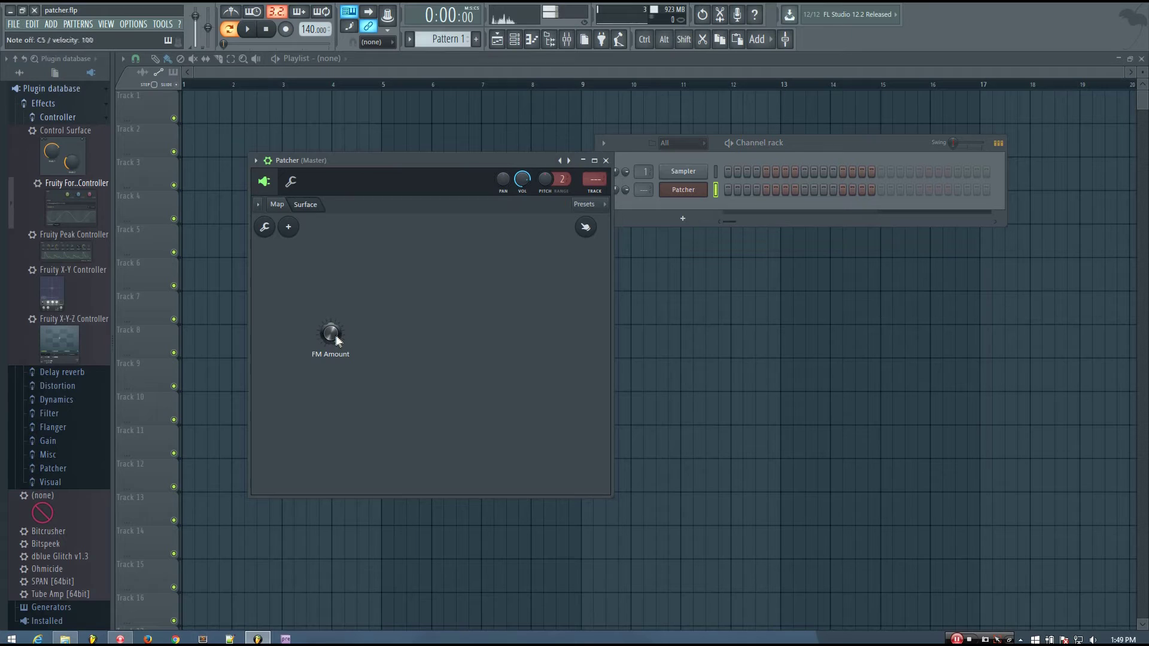
key(h)
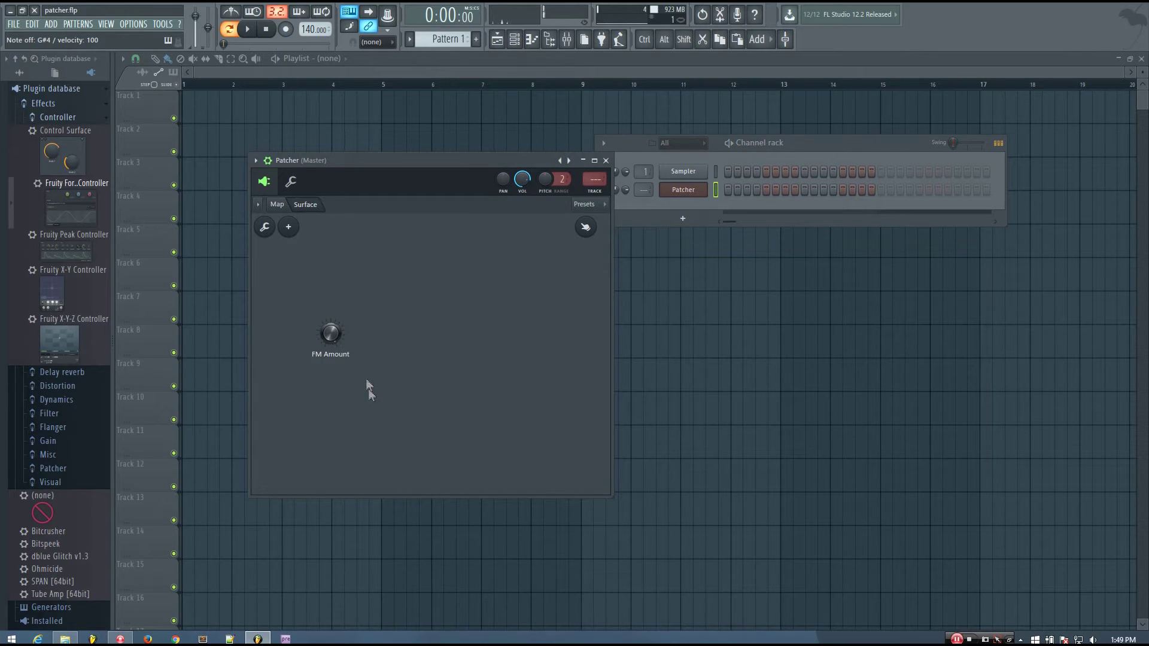
click(277, 204)
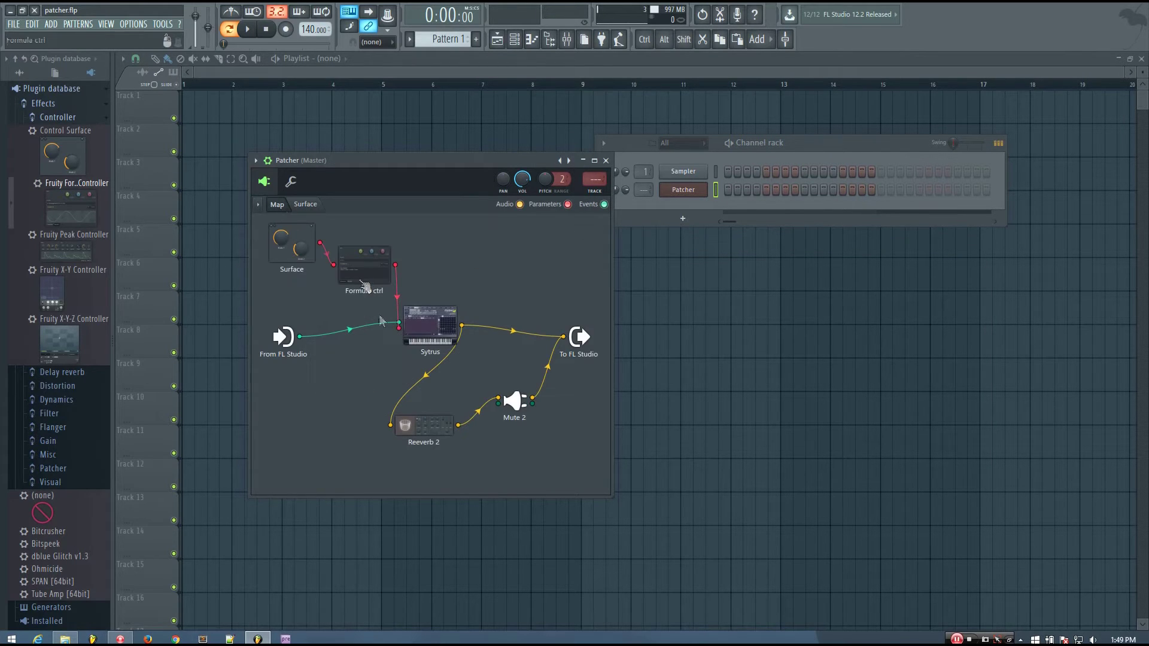
click(430, 326)
click(305, 205)
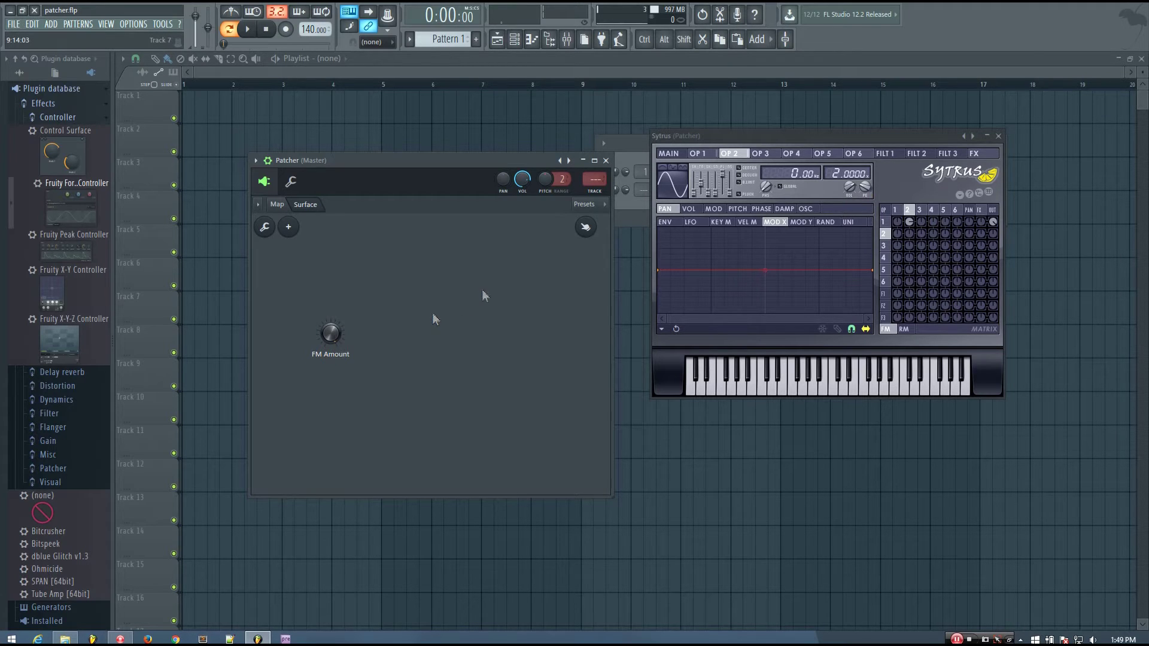
drag(402, 159, 394, 142)
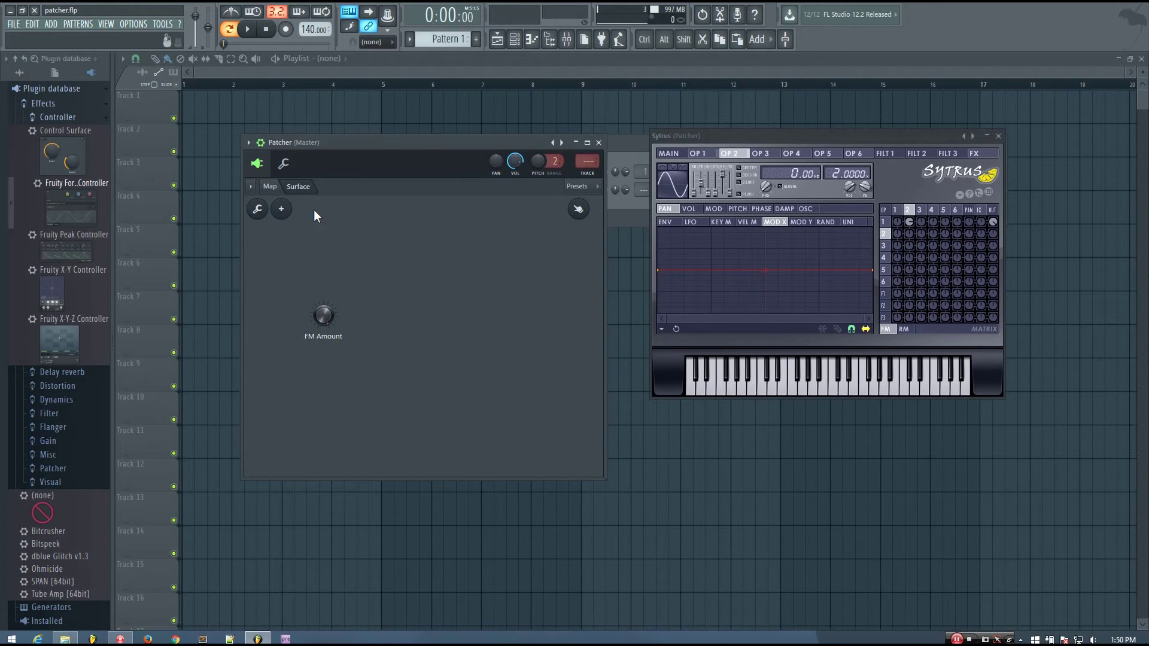
Step: From the Patcher map, activate Mute 2's Mute parameter for linking, then close Mute 2
click(270, 186)
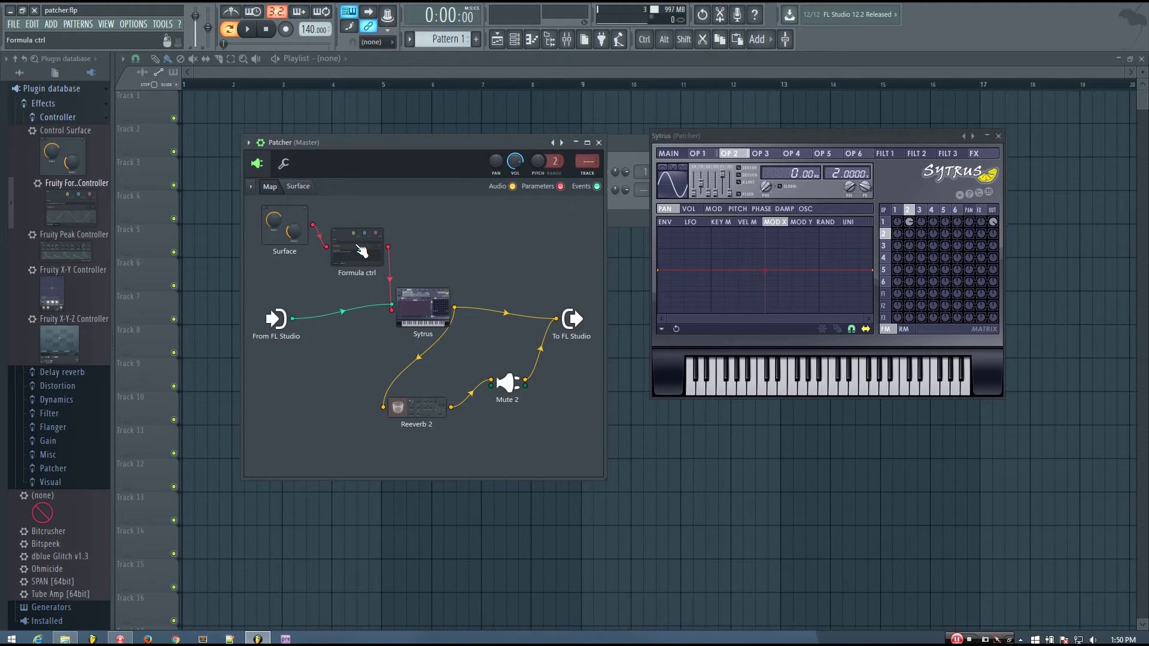
click(298, 187)
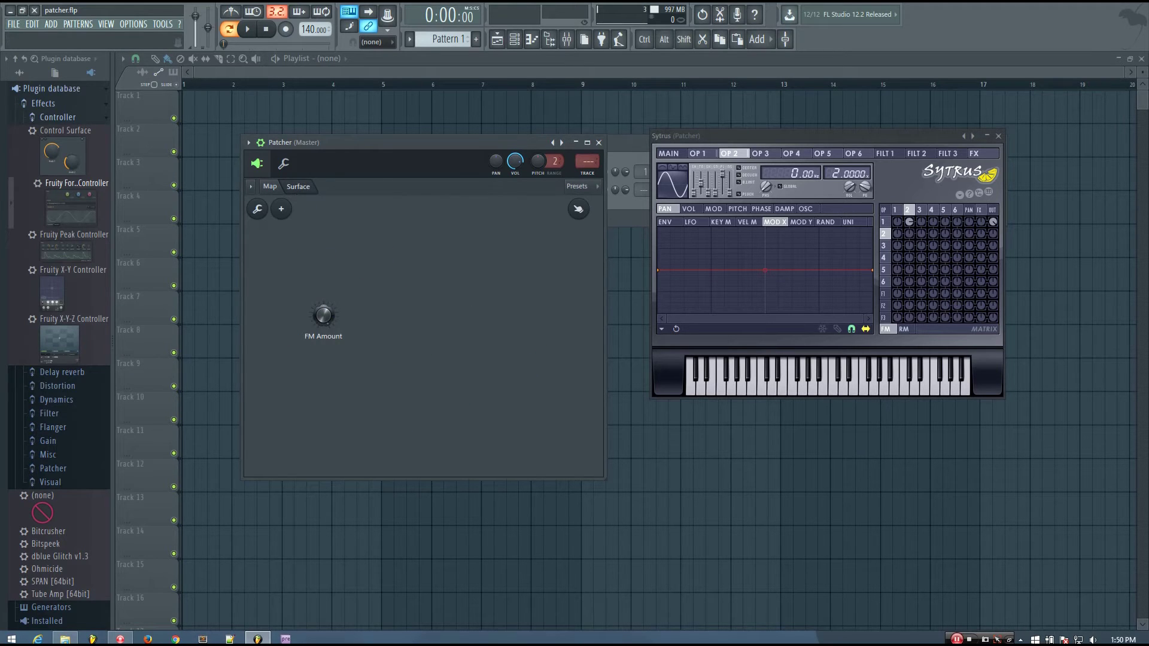
click(270, 186)
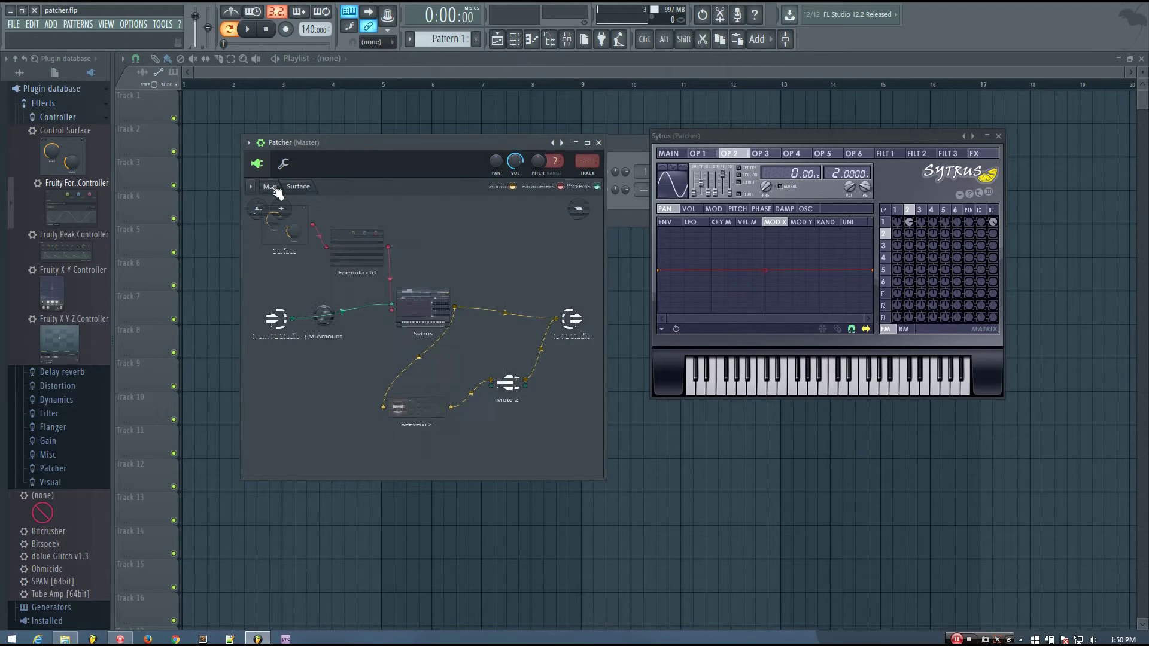
click(507, 385)
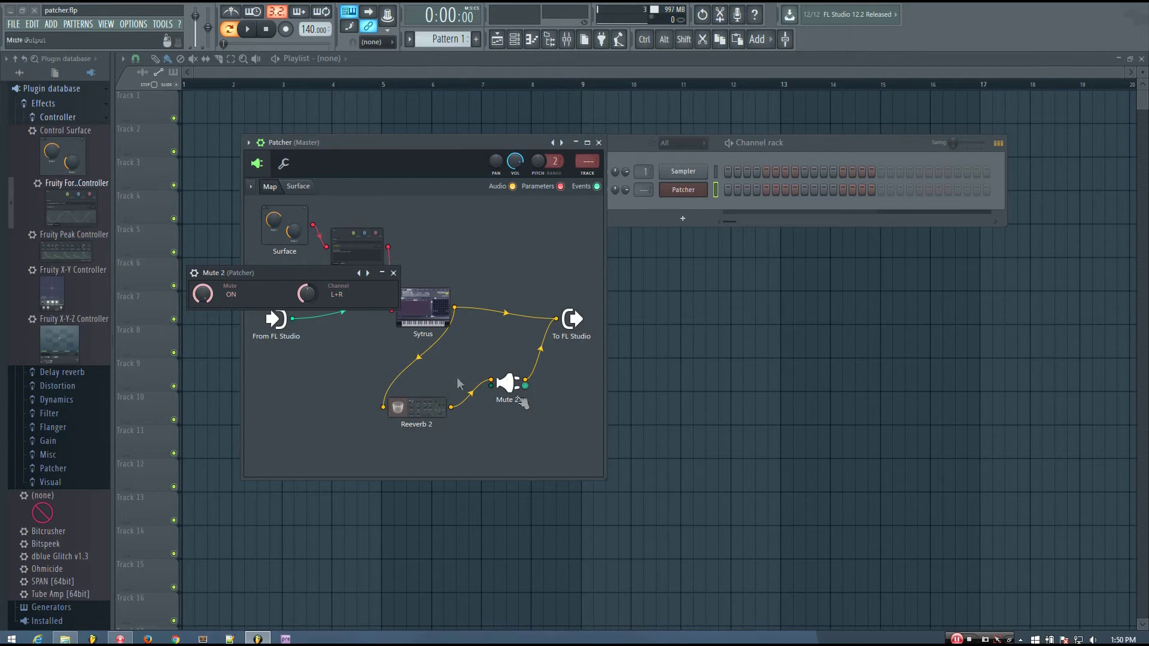
right_click(203, 294)
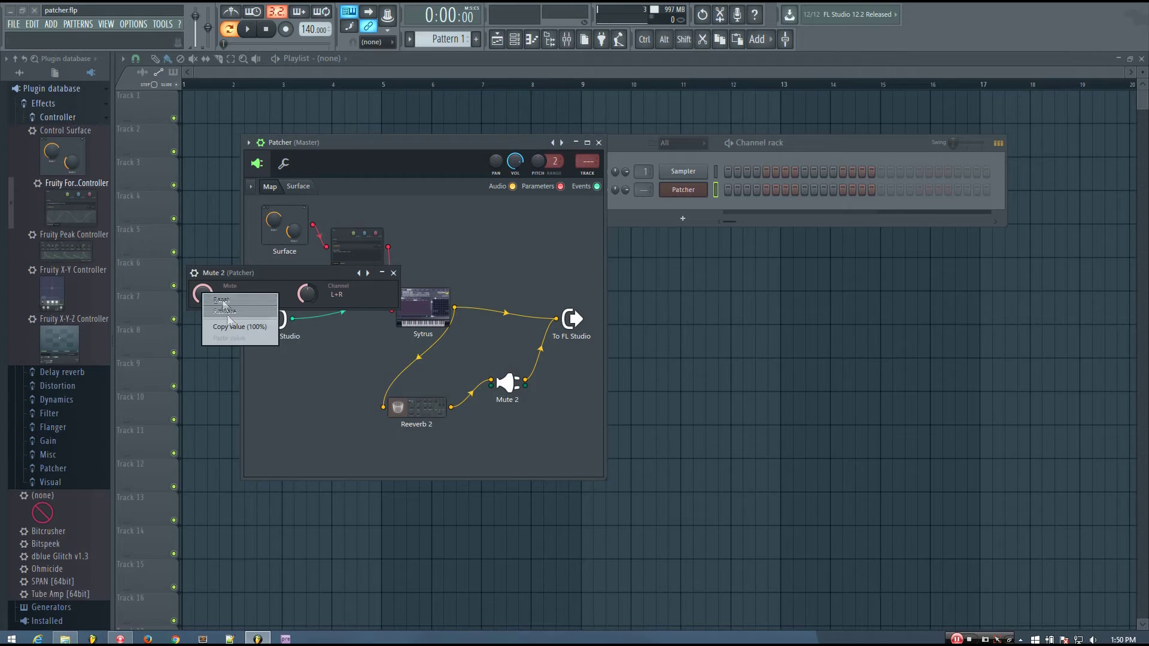
click(227, 312)
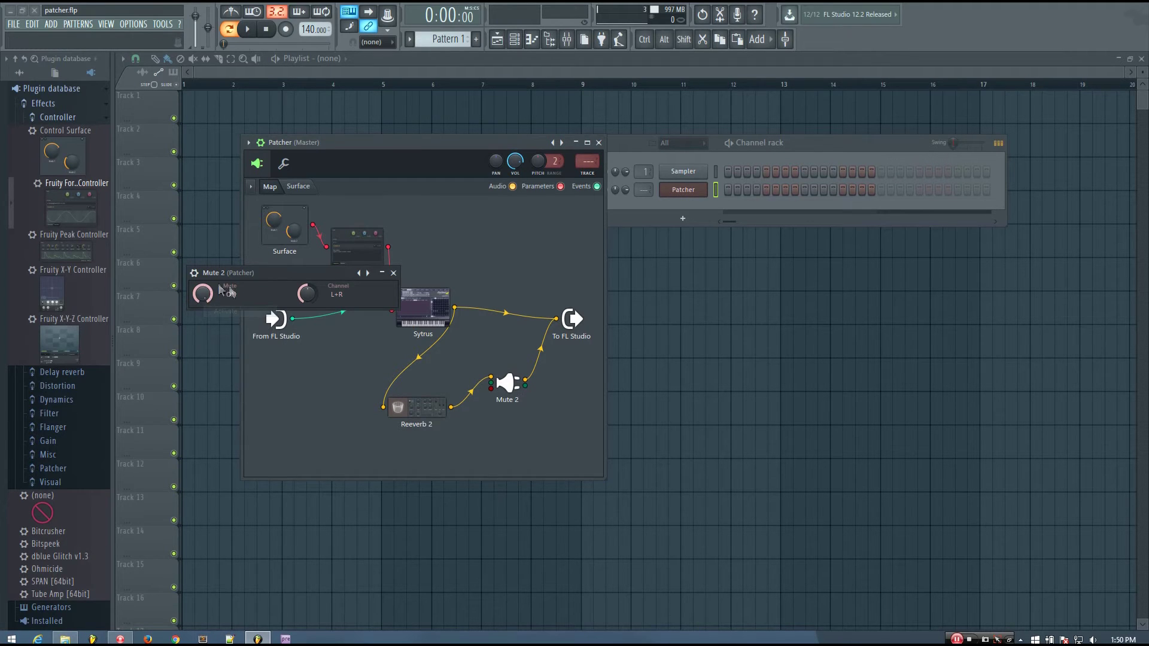
click(393, 273)
Step: Add a button control to the surface and place it beside the FM Amount knob
click(302, 188)
right_click(438, 278)
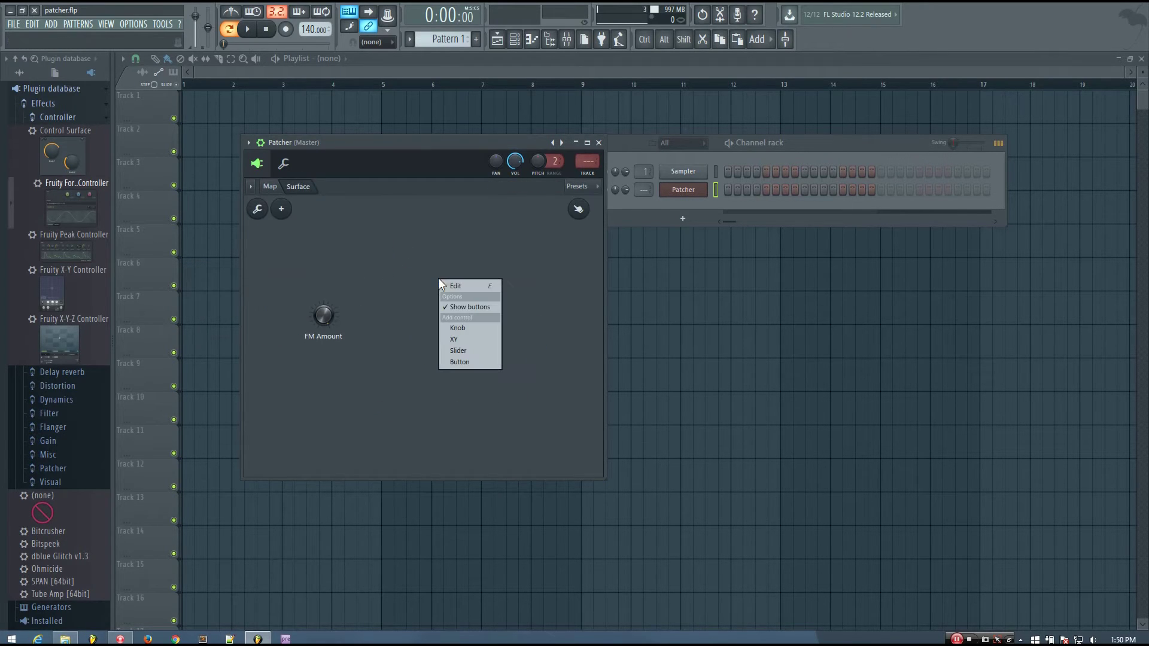
click(459, 362)
drag(448, 304, 434, 336)
Step: Rename the new button to 'Reverb Mute'
right_click(427, 327)
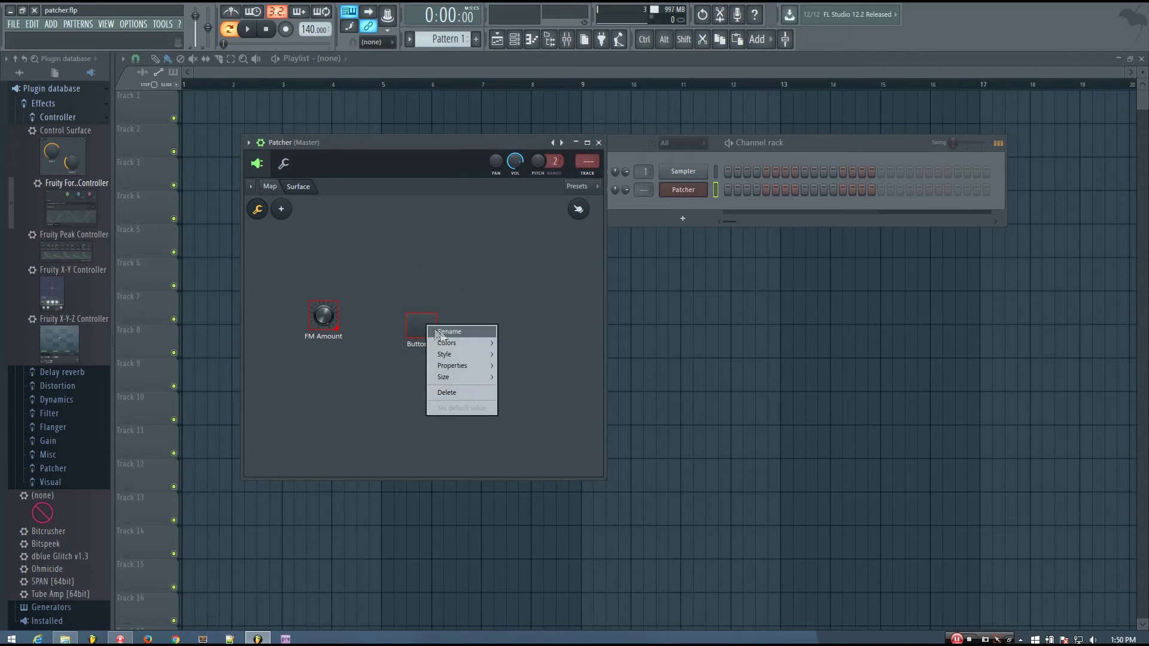
click(442, 335)
text(R)
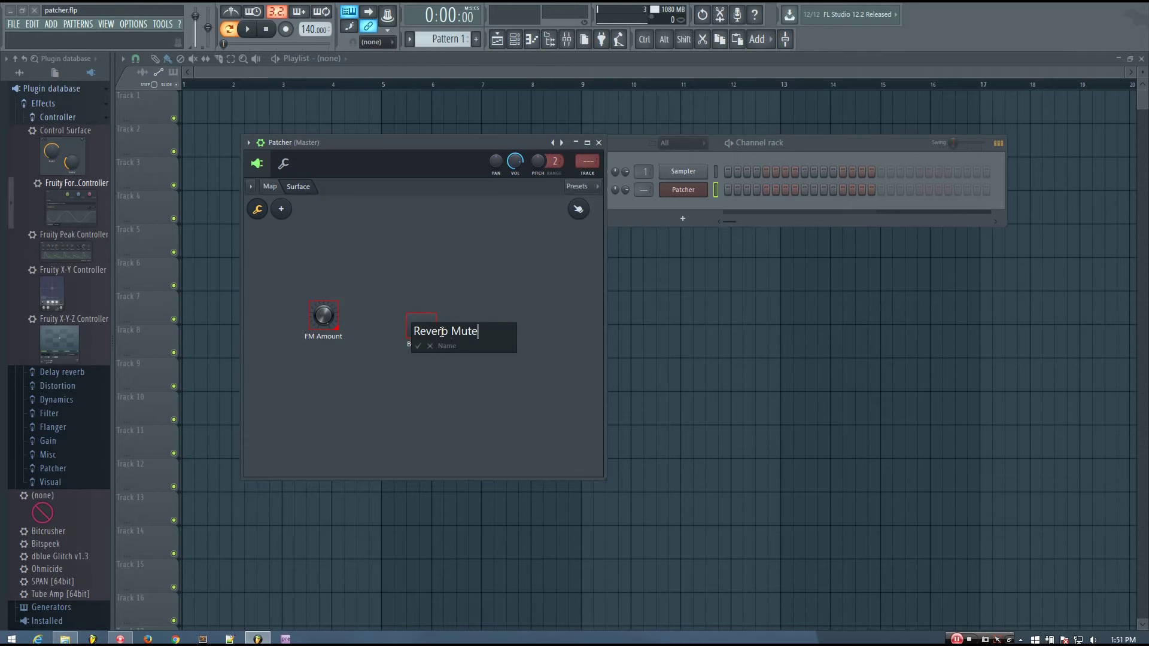
text(everb Mute)
key(Return)
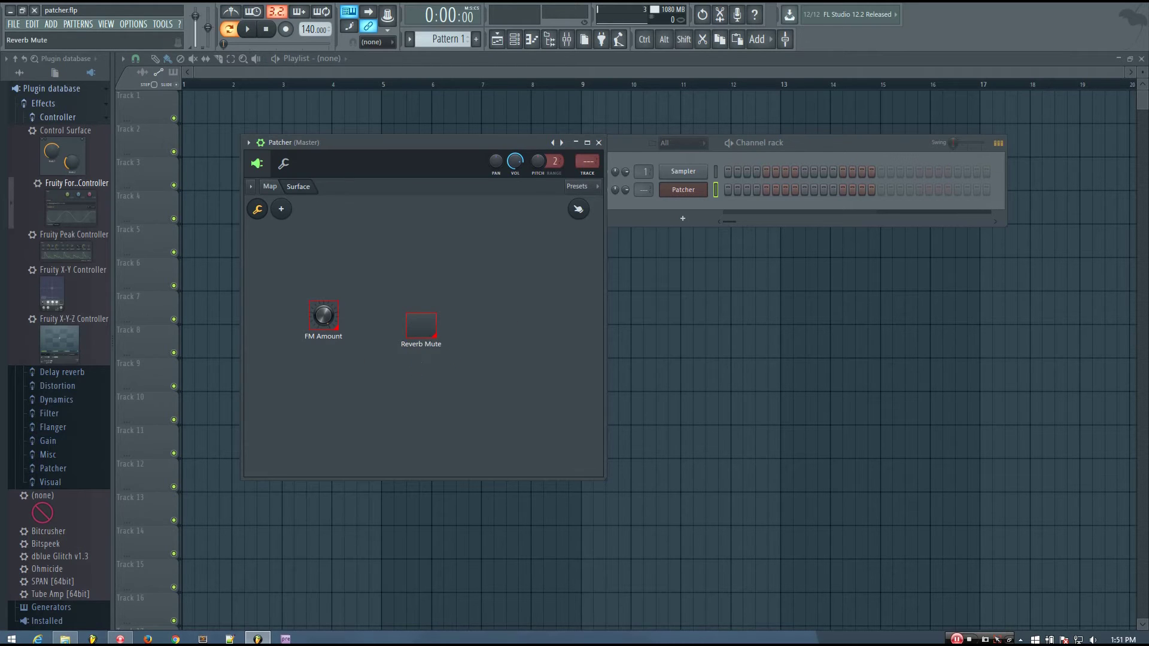
click(377, 311)
Step: Play a test note with Z and toggle the Reverb Mute button on the surface
click(270, 186)
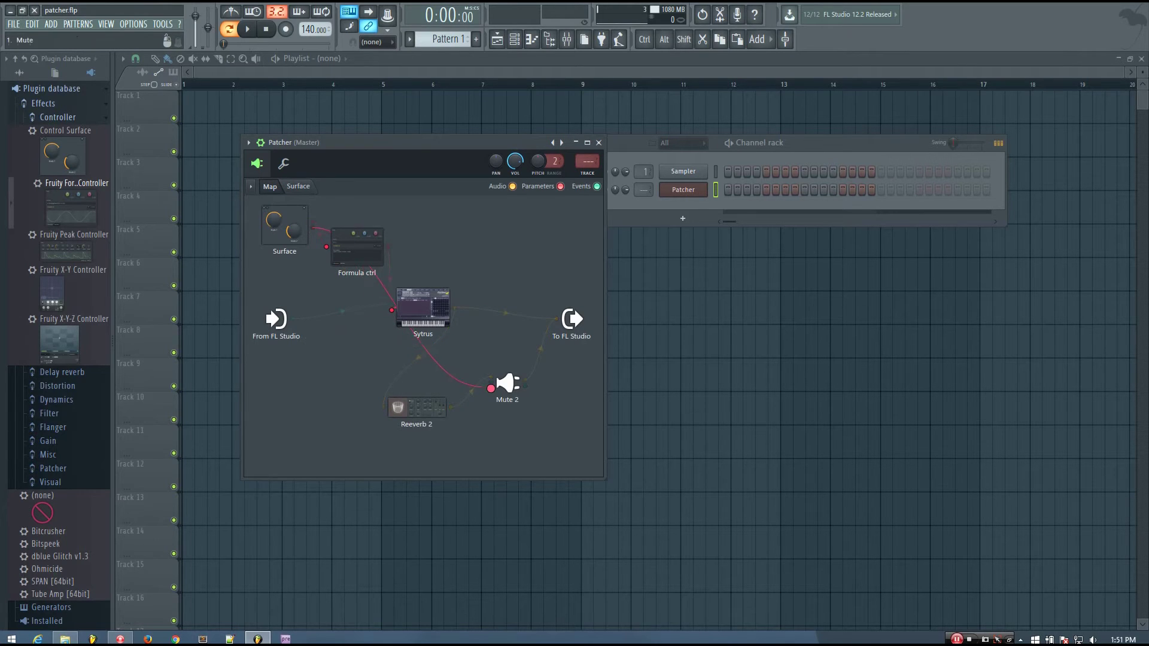
click(299, 187)
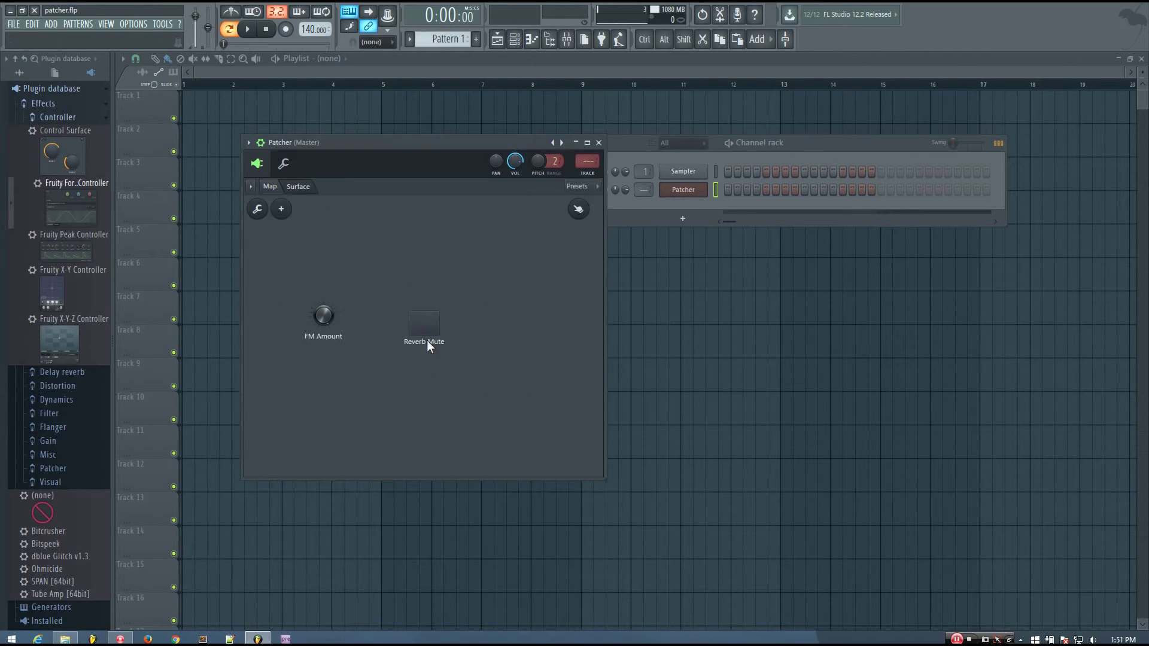
key(z)
click(425, 322)
click(279, 187)
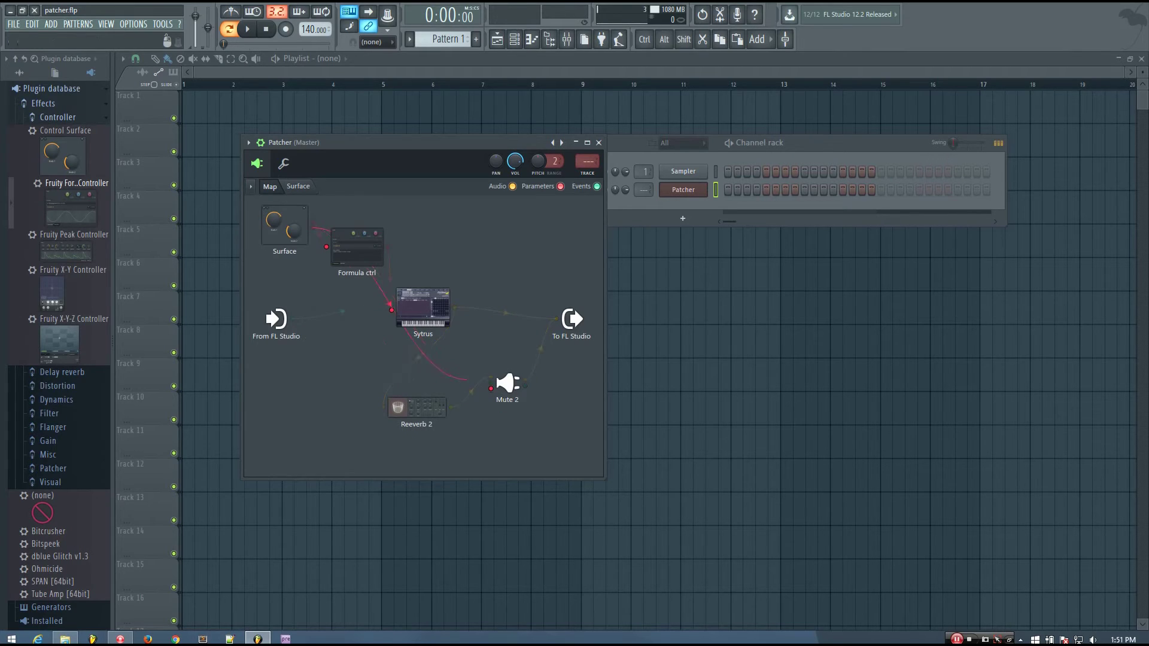
Step: Duplicate the Formula ctrl onto the map and enable its input c and controller output
right_click(366, 256)
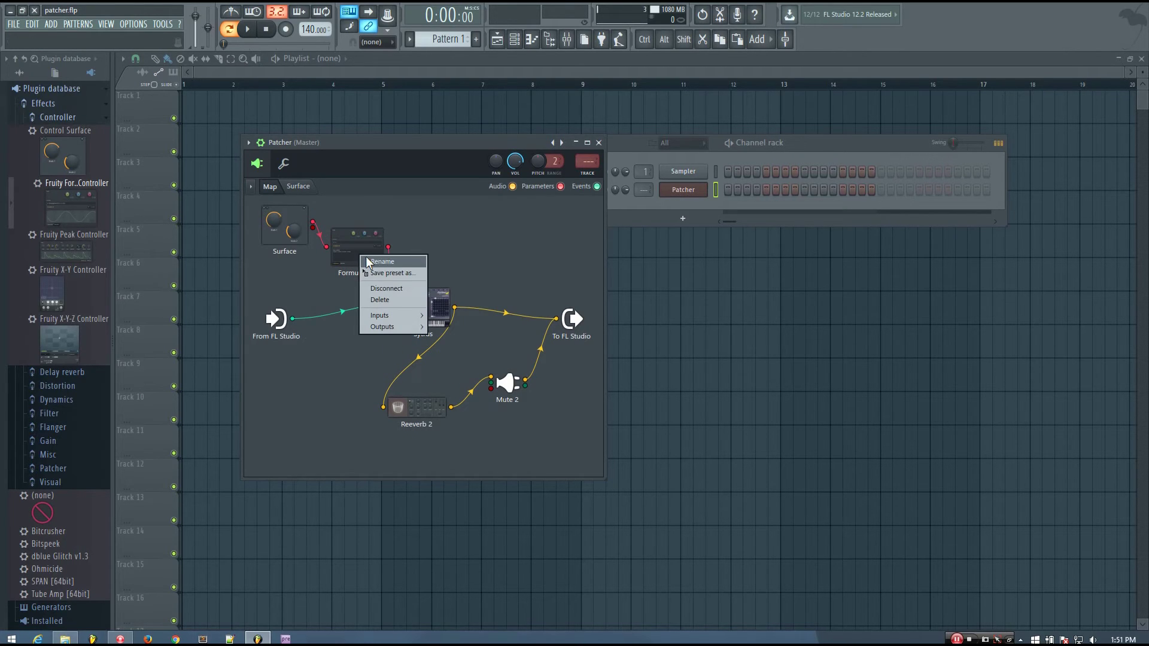
drag(386, 273, 459, 364)
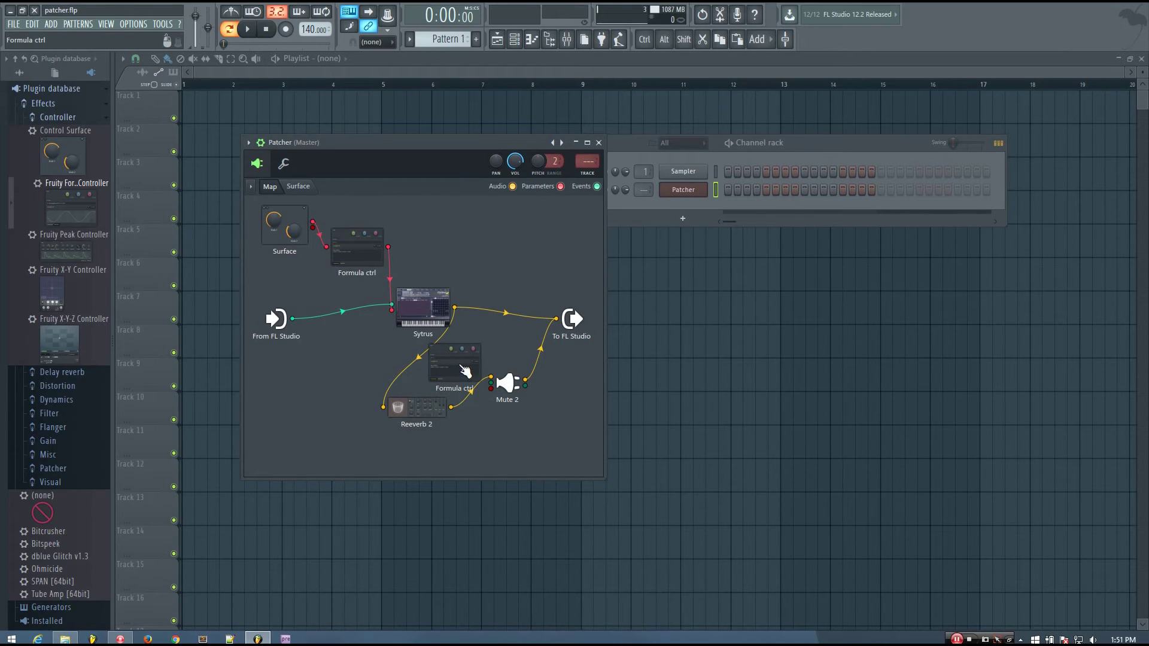
right_click(460, 367)
mouse_move(482, 425)
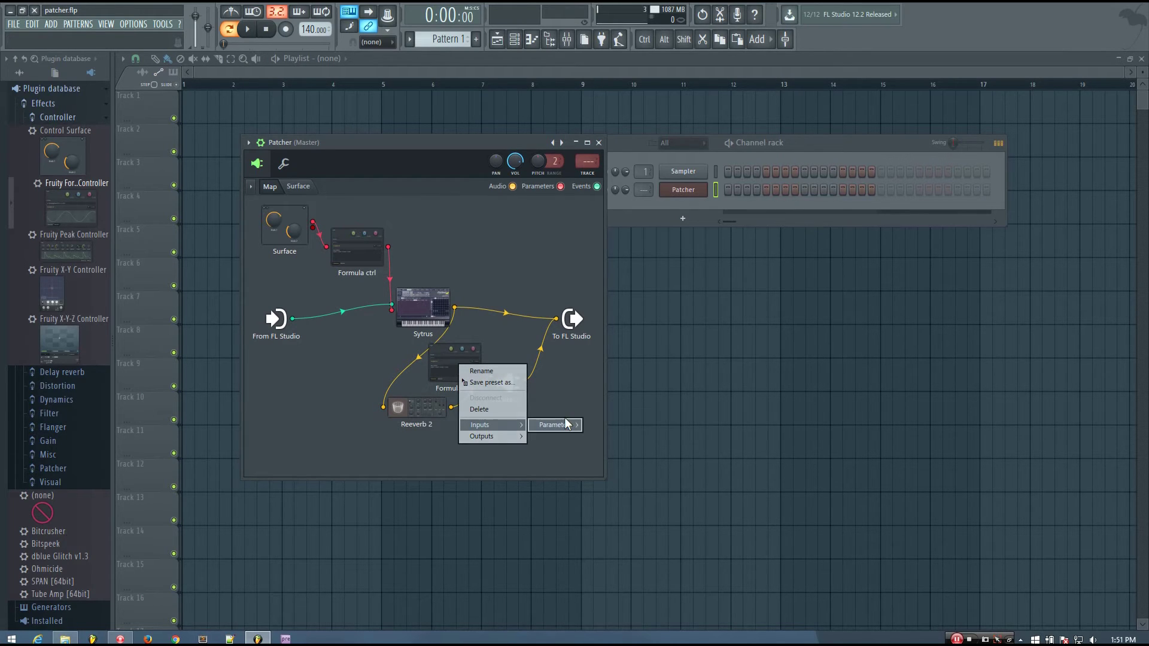
mouse_move(556, 425)
click(606, 461)
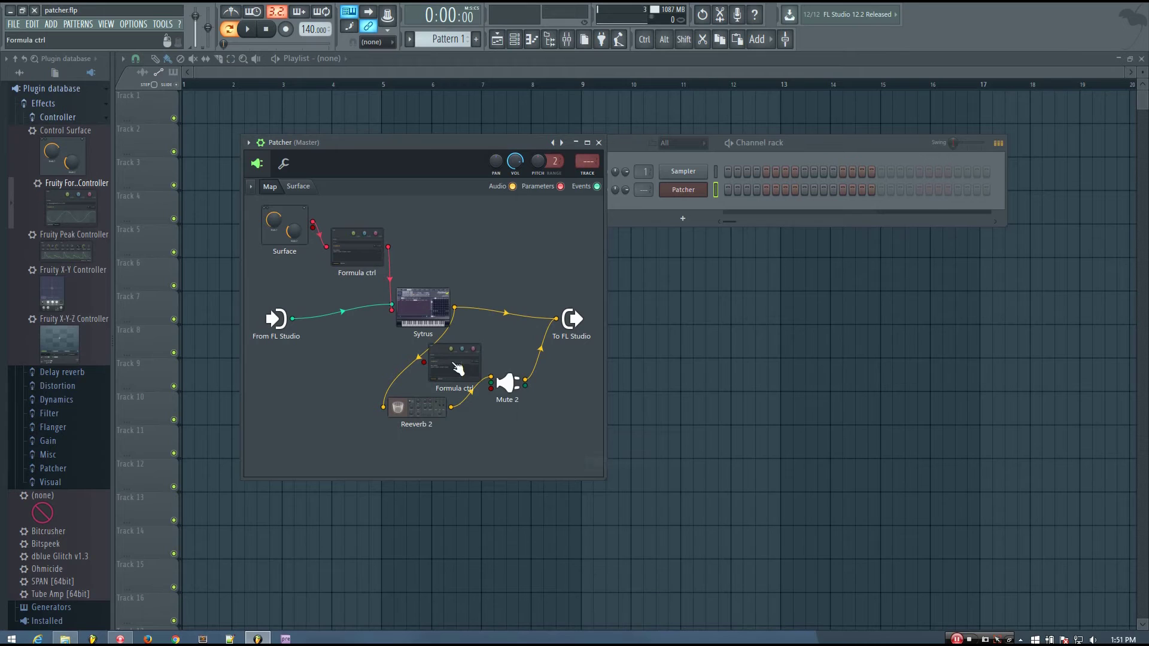
right_click(454, 365)
mouse_move(492, 432)
mouse_move(544, 435)
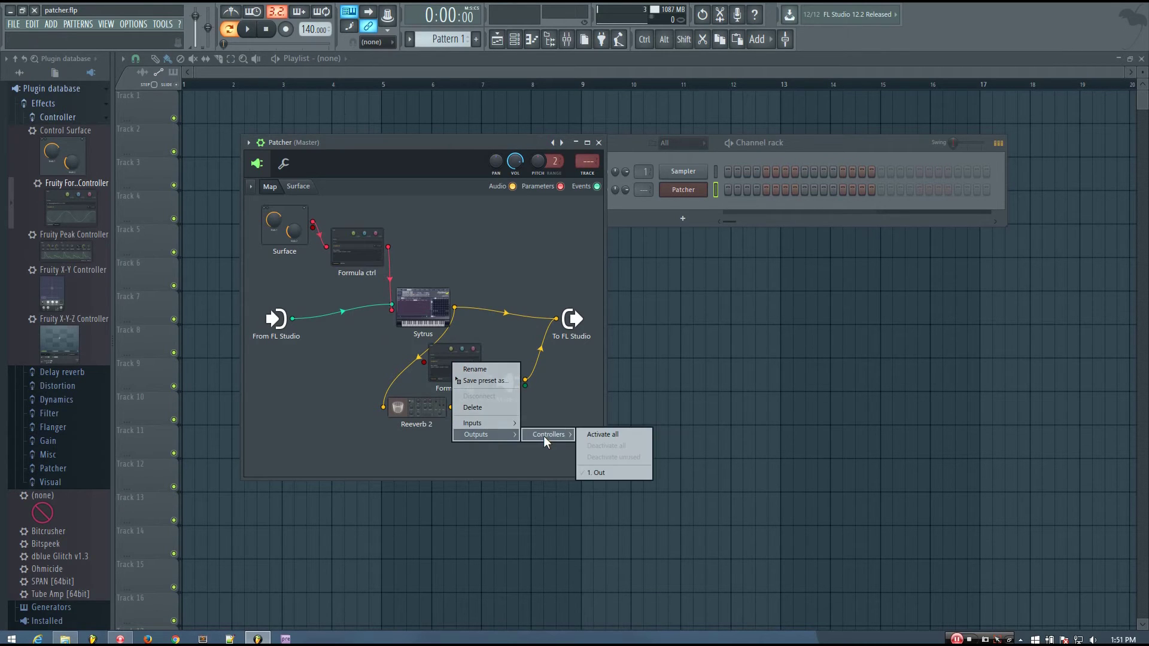
click(596, 472)
Step: Wire Surface into the new Formula ctrl and it into Mute 2, then open its formula editor
drag(455, 362, 343, 359)
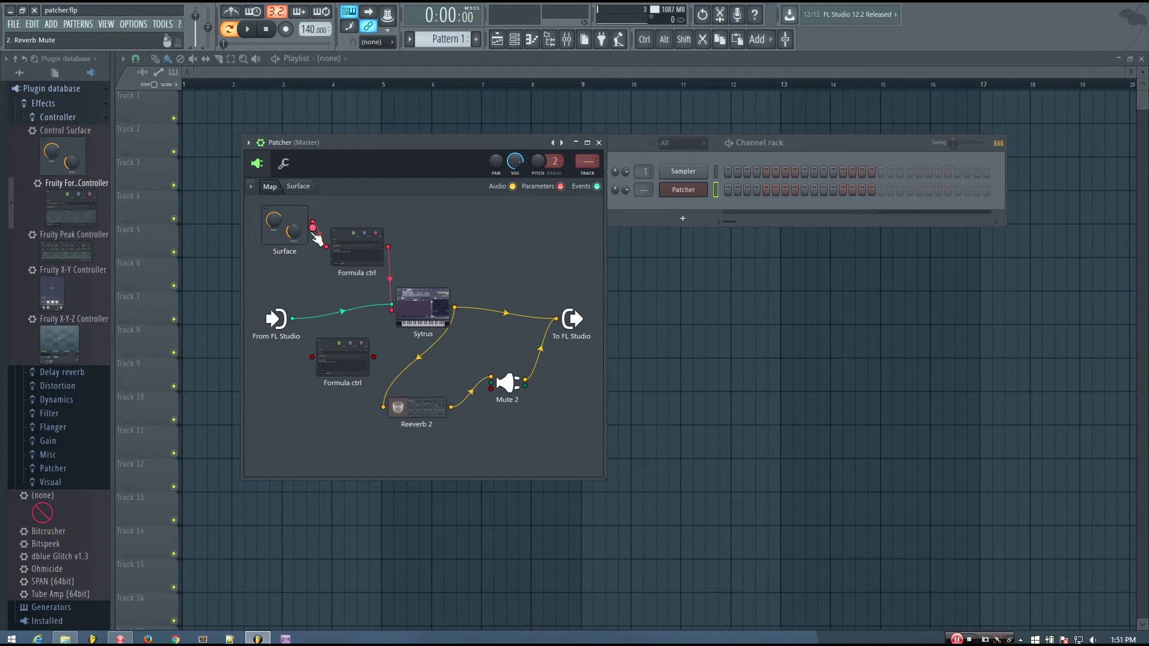
drag(313, 228, 491, 389)
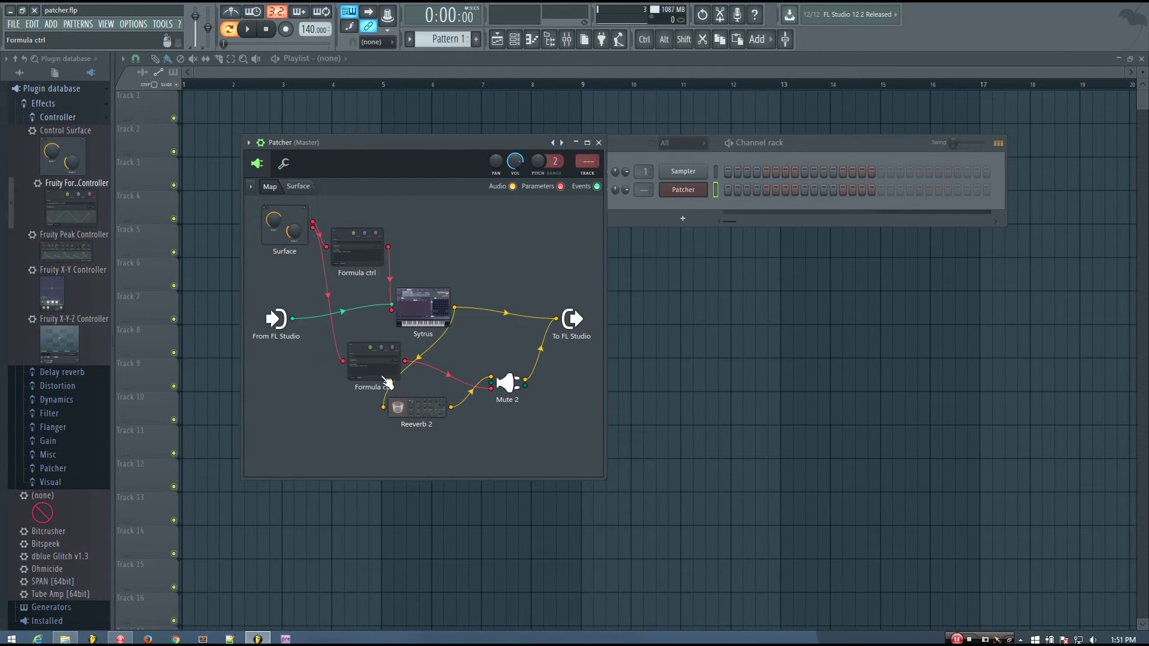
drag(383, 376, 375, 364)
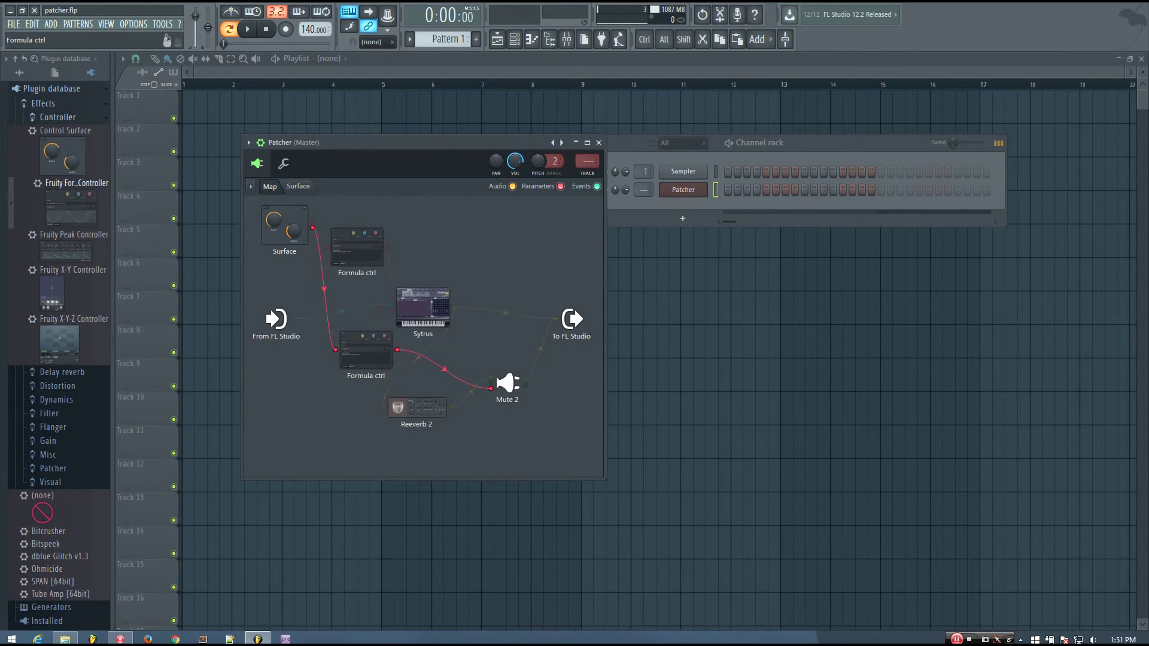
click(366, 358)
drag(413, 278, 741, 252)
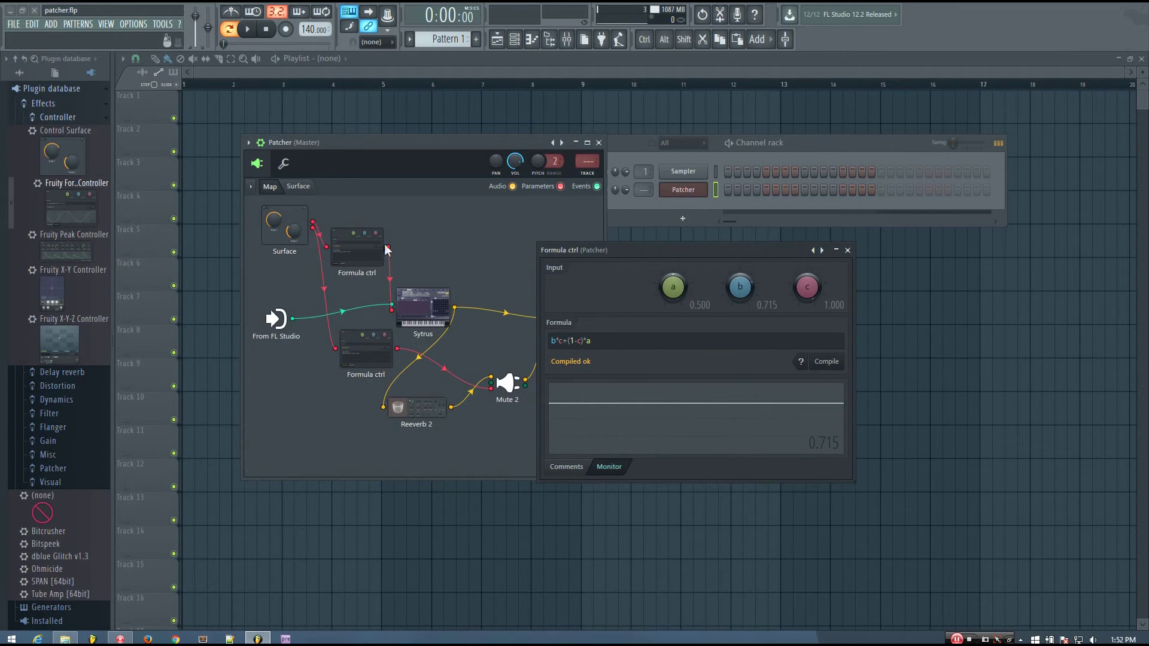
Step: Turn the second Formula ctrl's input a up to 1.000 and input b down to 0.000
drag(672, 286, 673, 263)
drag(740, 287, 740, 318)
drag(673, 287, 775, 248)
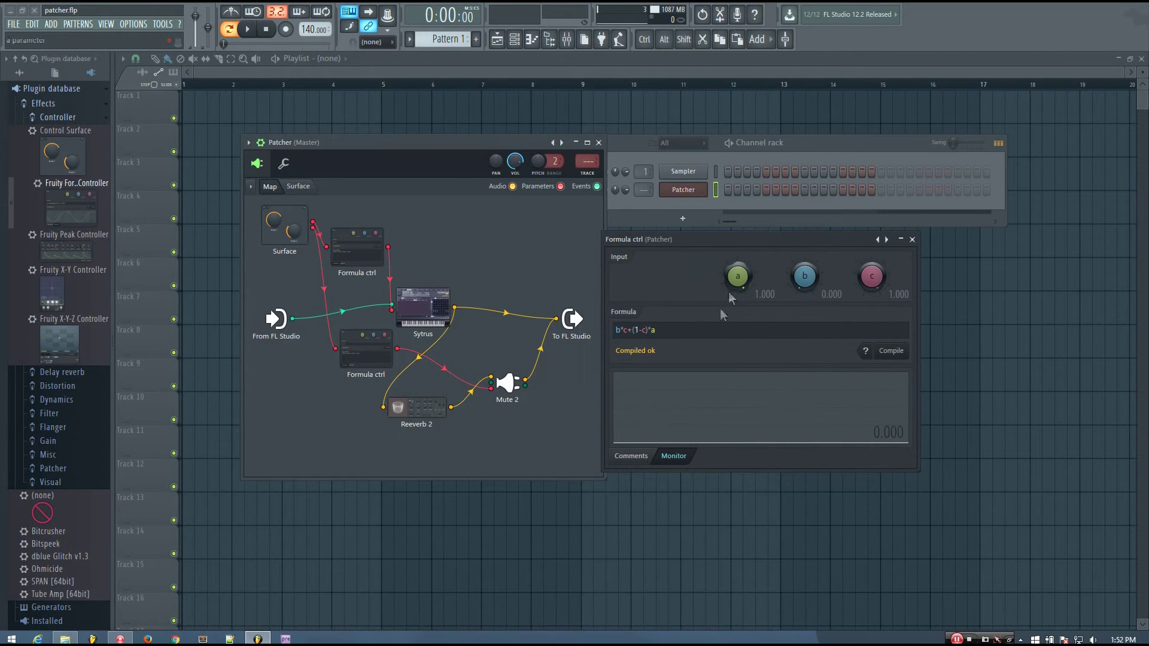
Step: Toggle Reverb Mute on the surface to test the inverted output, then close the formula controller
click(299, 186)
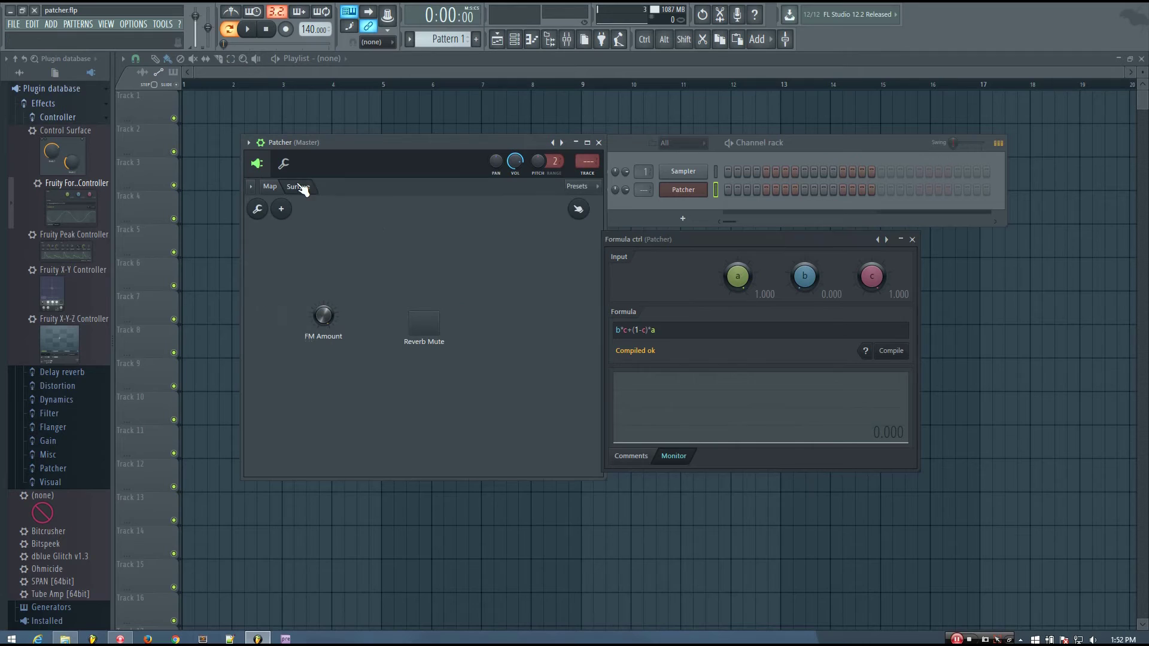
click(436, 329)
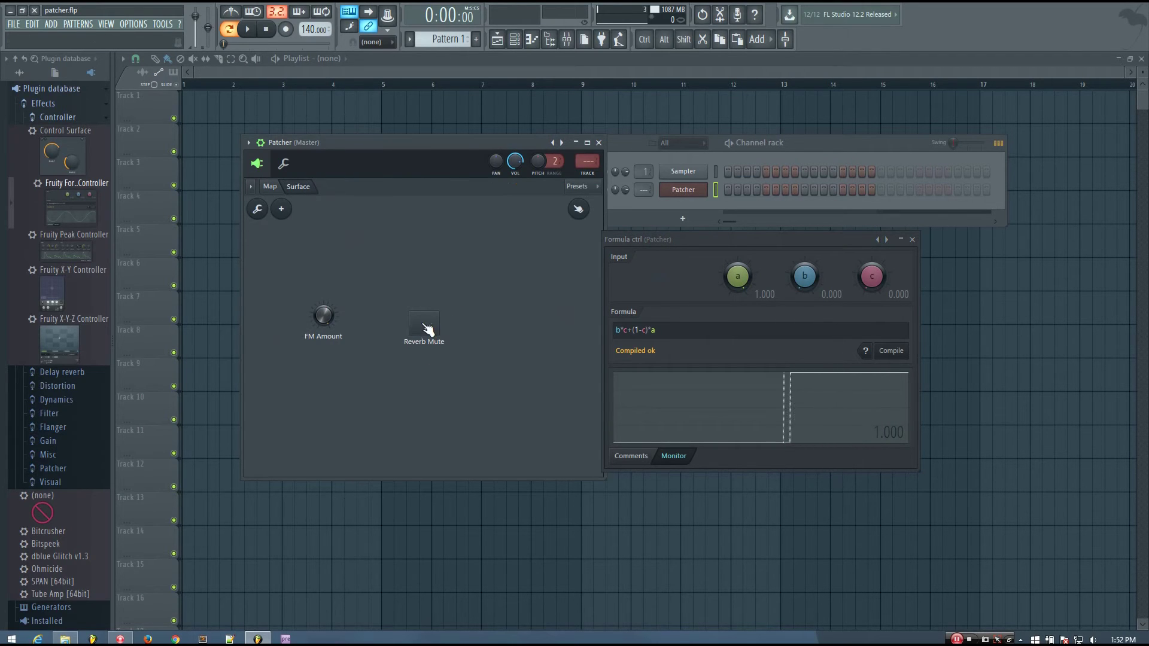
click(430, 328)
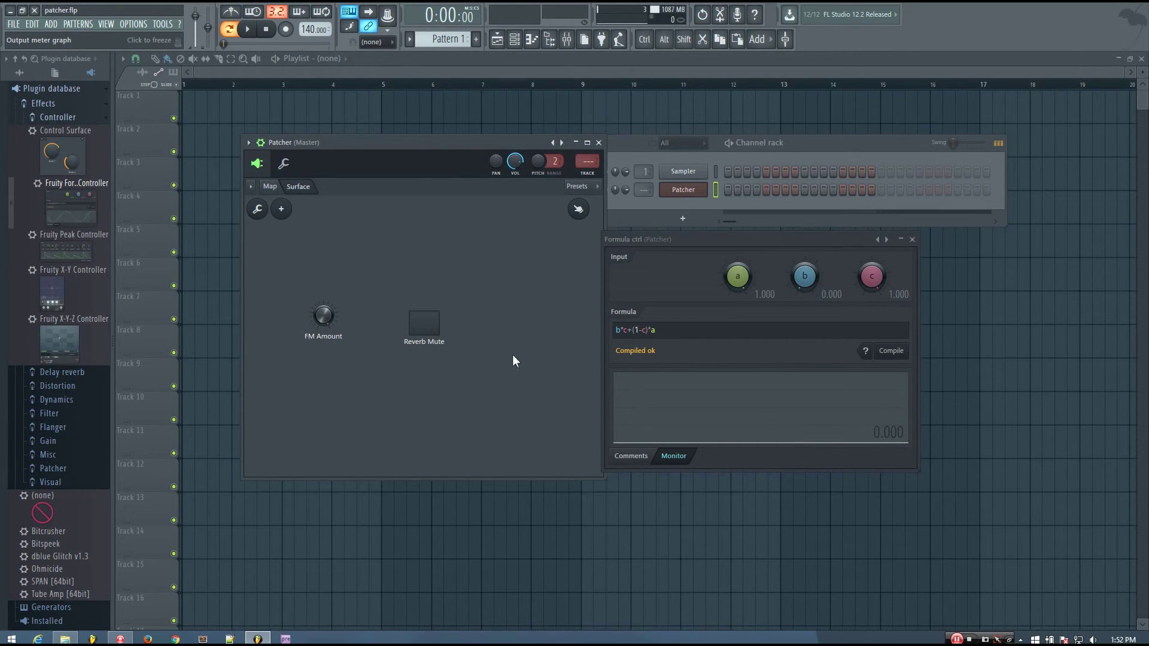
click(274, 187)
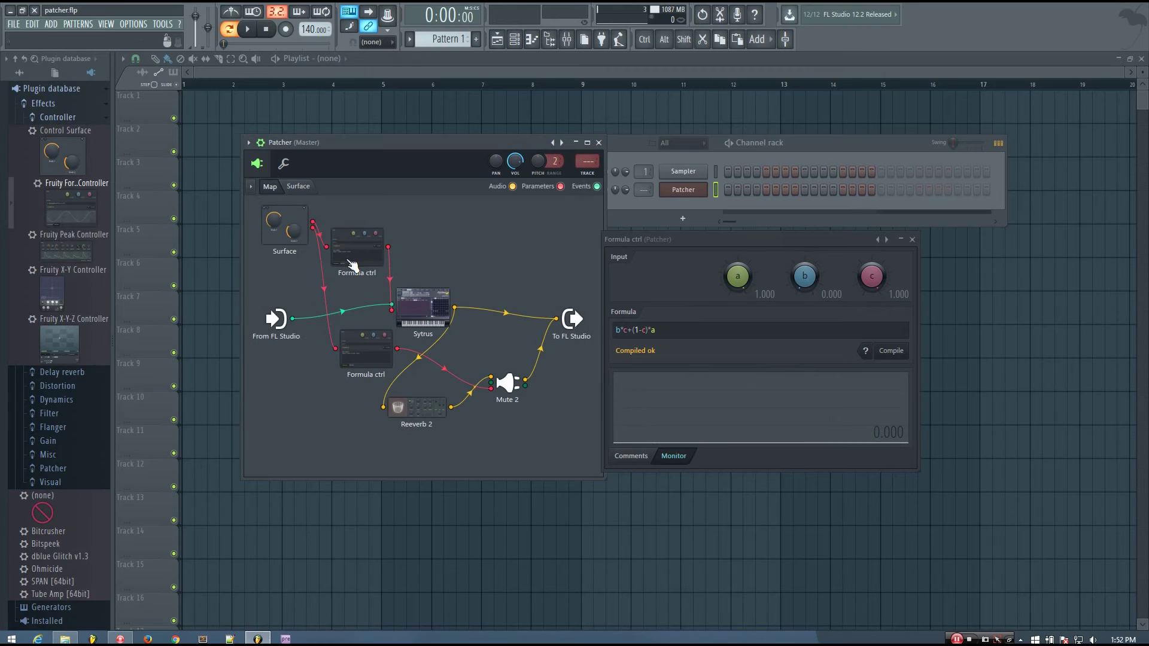
click(298, 186)
click(426, 326)
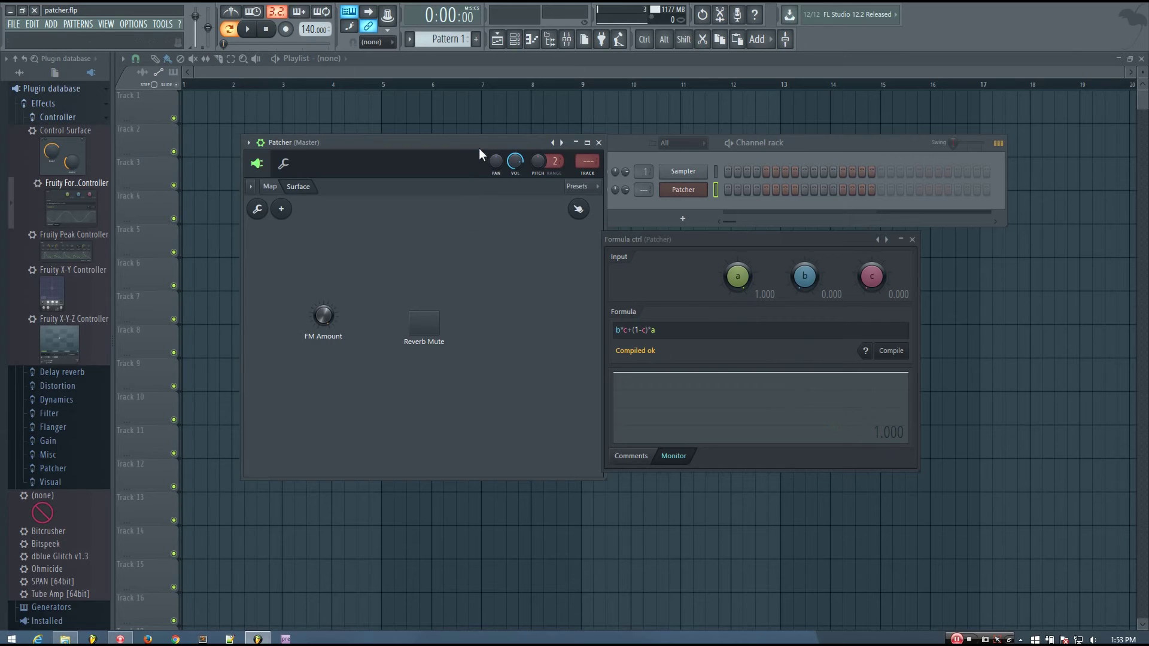
drag(479, 149, 477, 152)
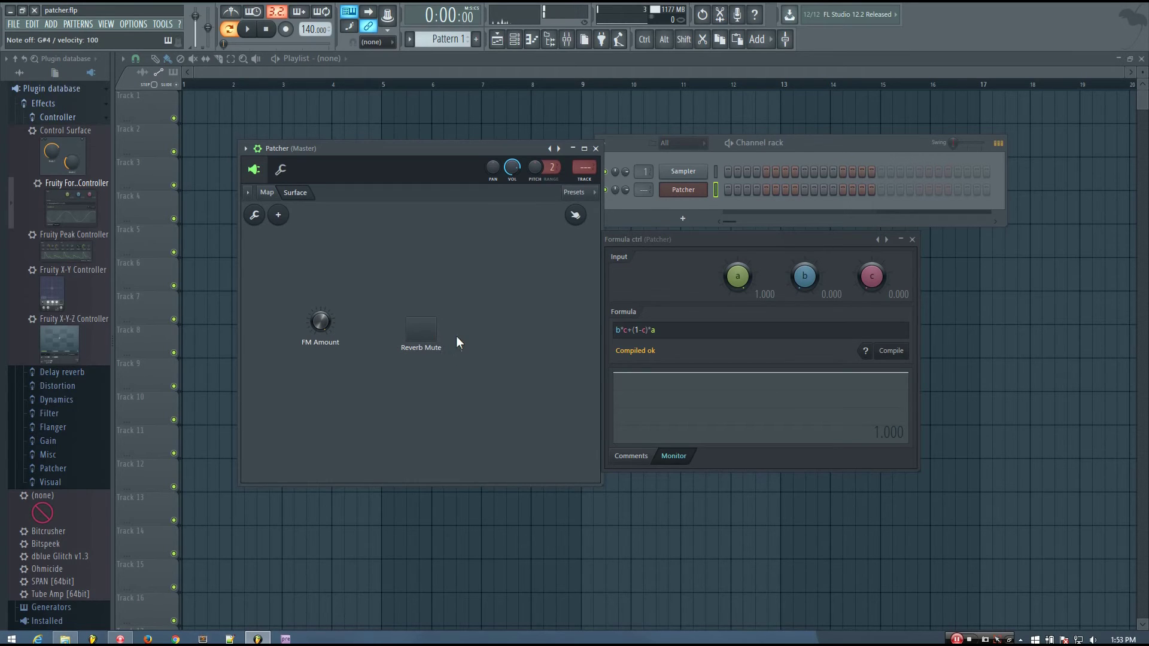
click(913, 241)
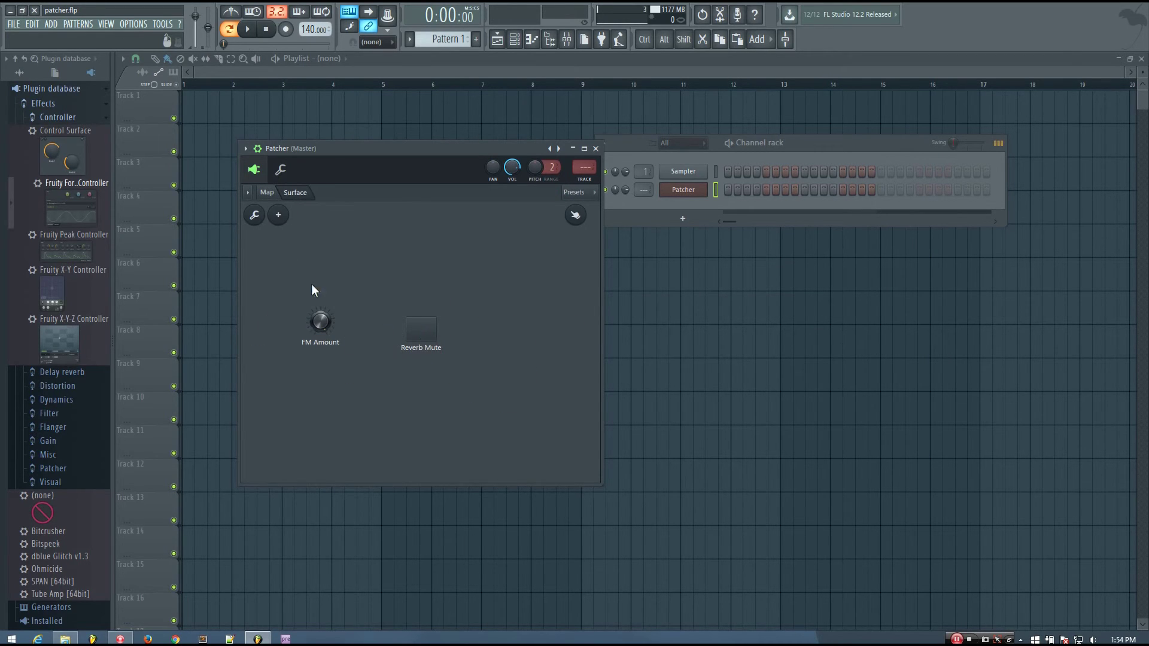
Step: Inspect the Sytrus and upper Formula ctrl nodes, then reopen Sytrus beside the control surface
click(274, 195)
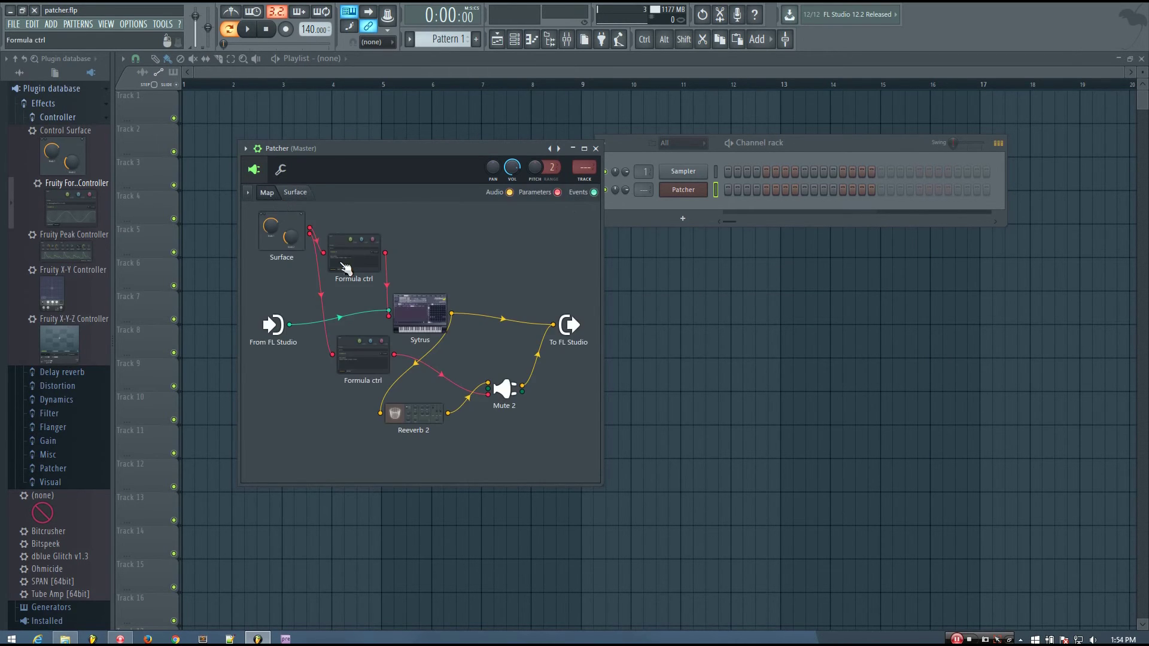
click(423, 313)
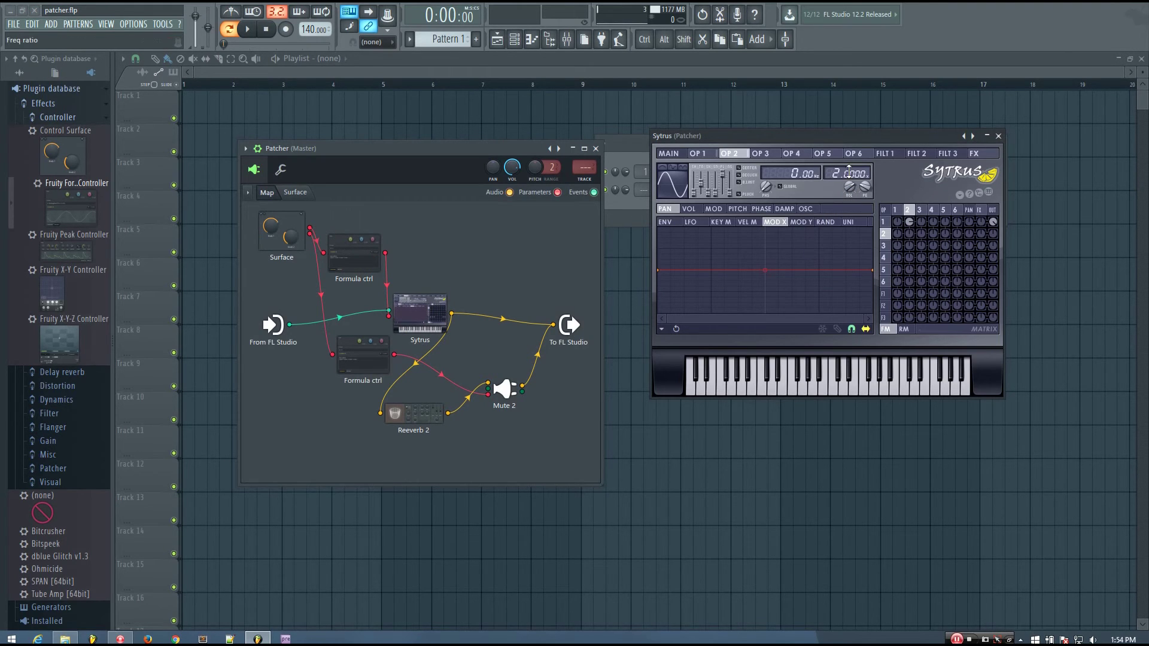
click(359, 264)
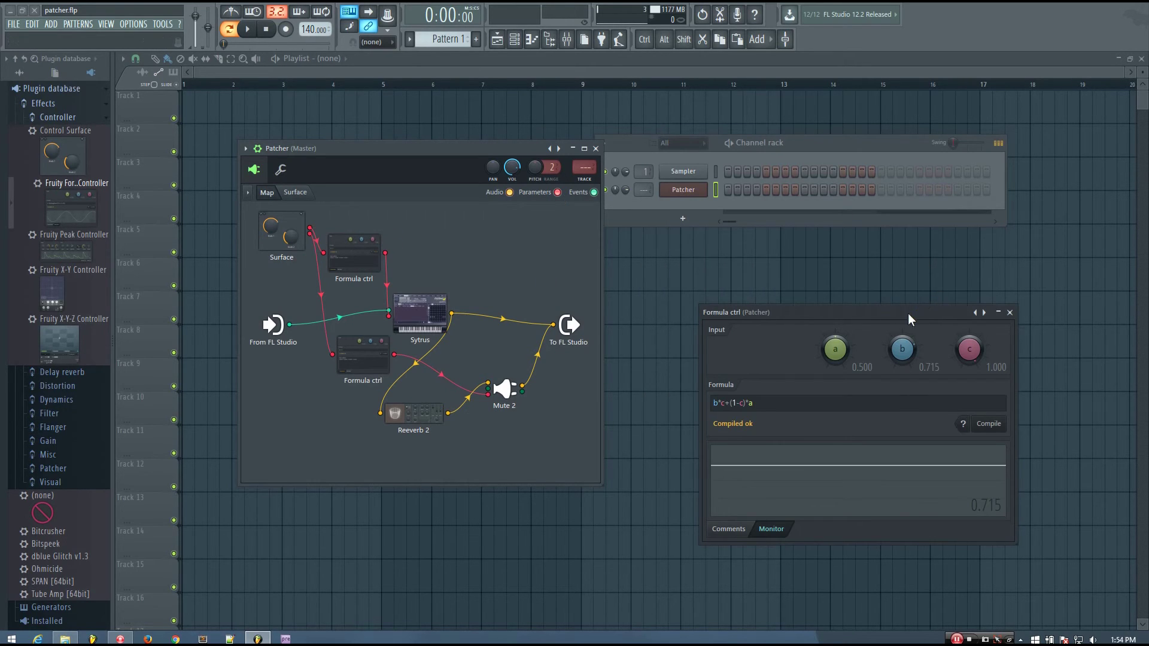
drag(907, 314, 779, 334)
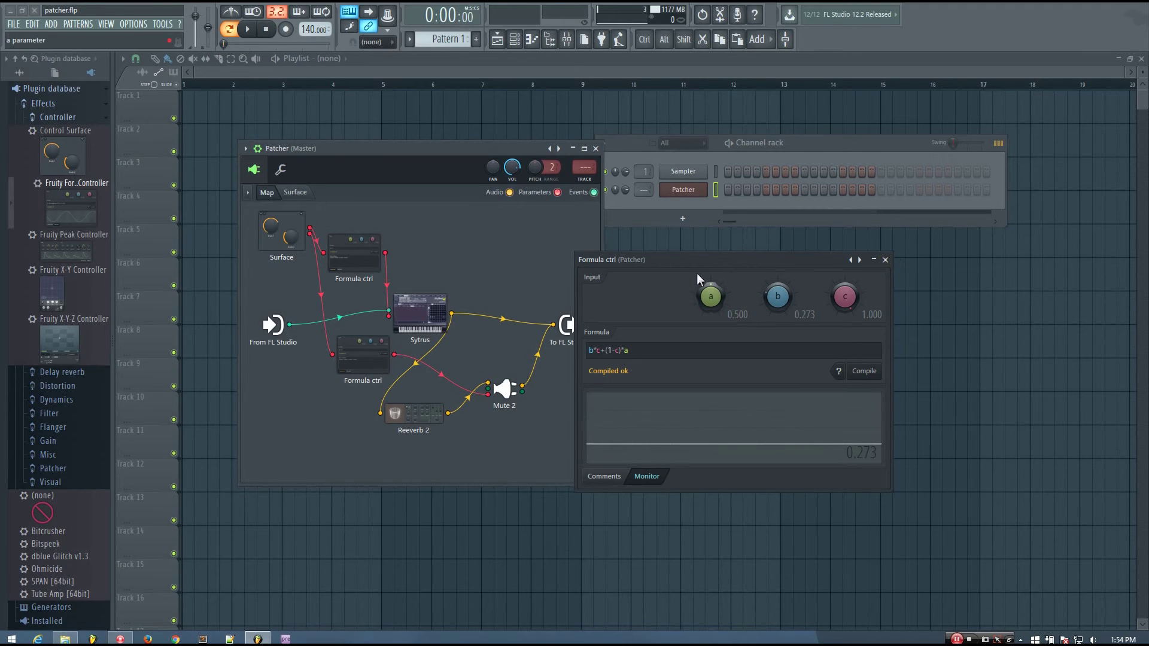
click(422, 314)
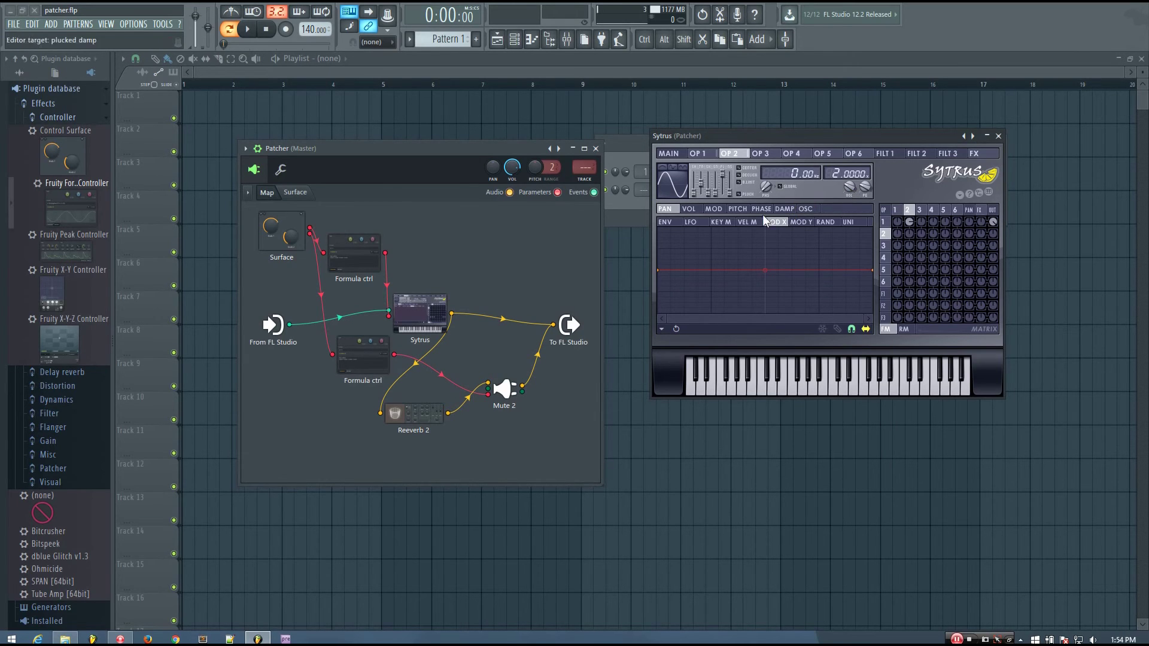
click(355, 255)
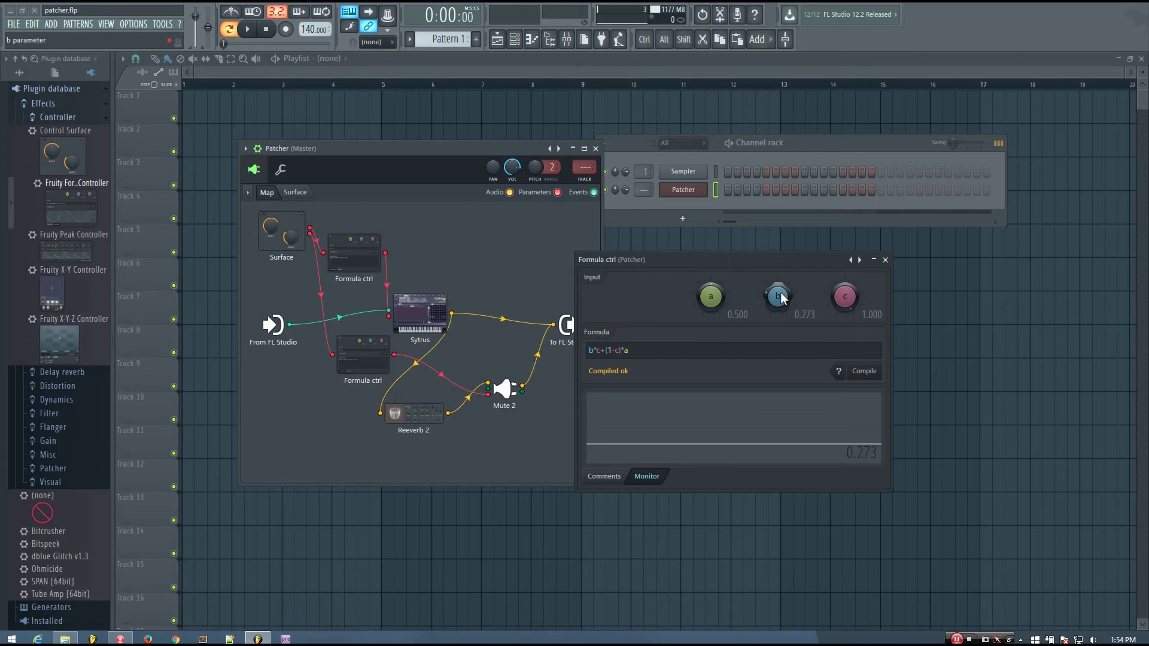
double_click(412, 314)
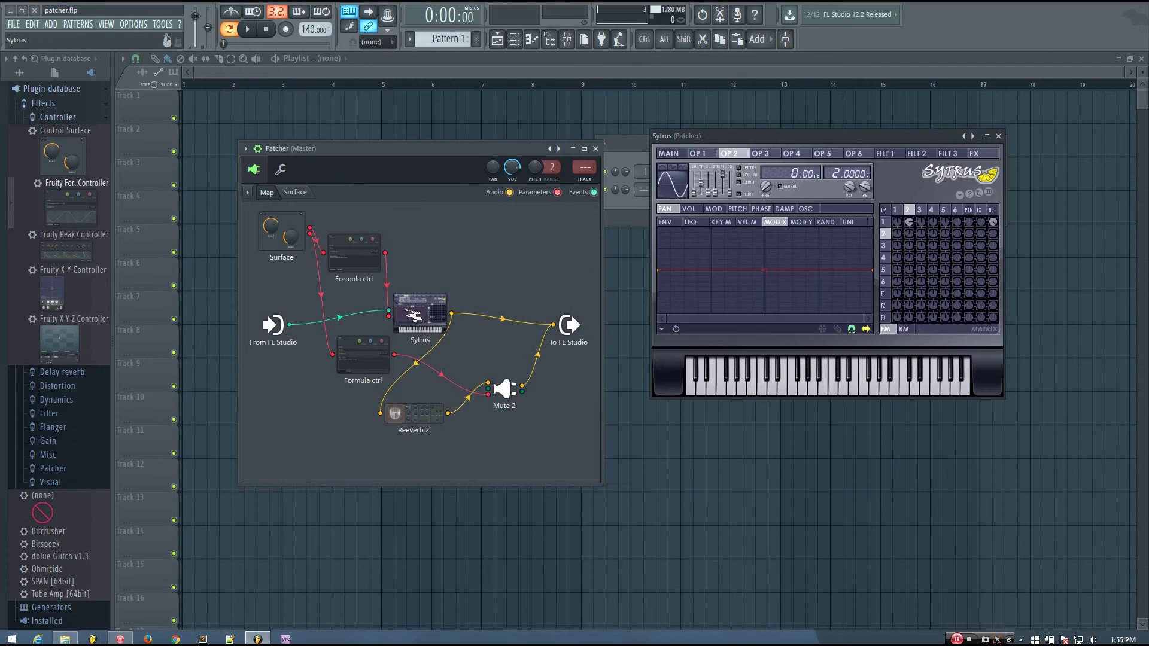
click(295, 193)
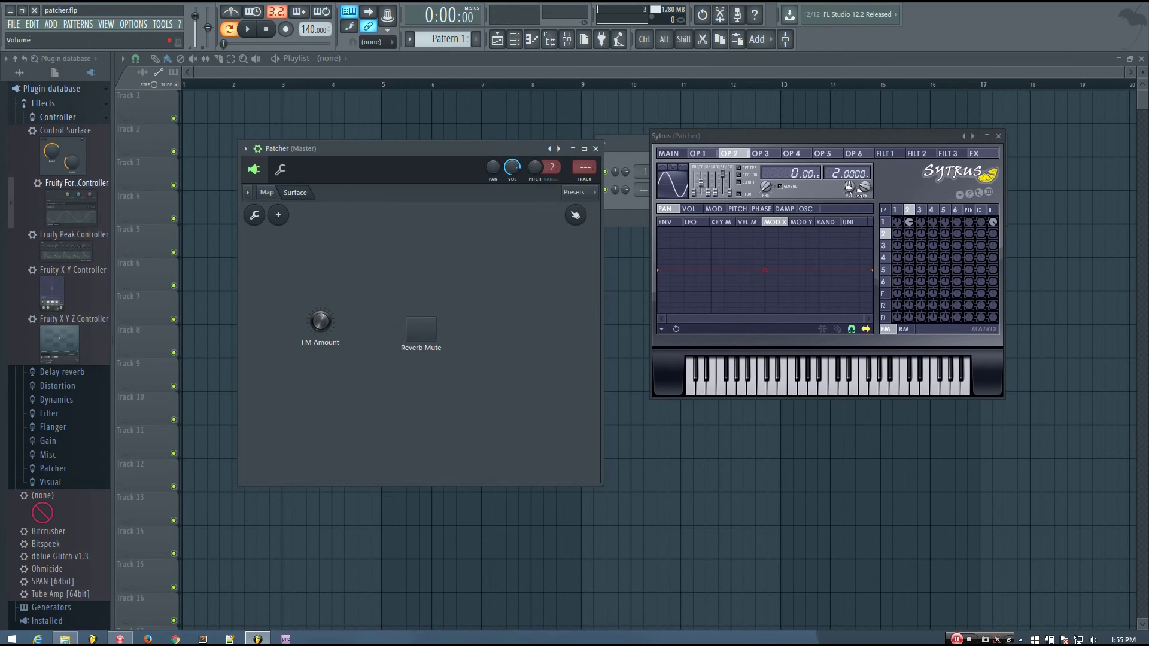
Step: Sweep the FM Amount knob while a Z note plays to test the Sytrus link
drag(322, 330, 321, 310)
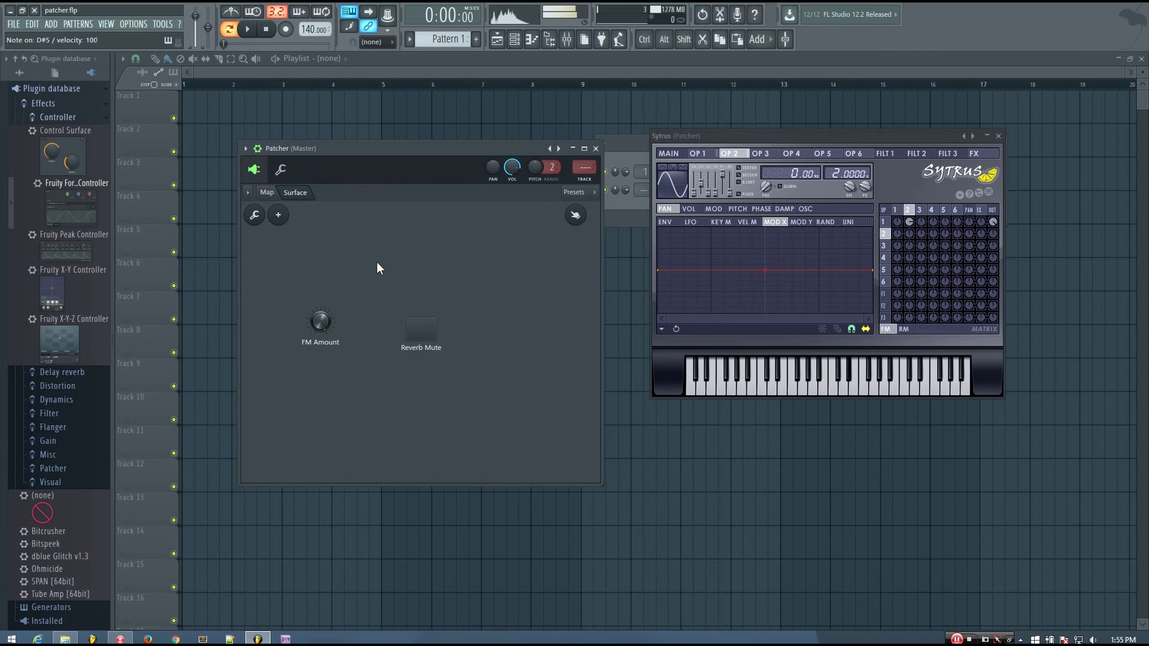
drag(323, 321, 336, 323)
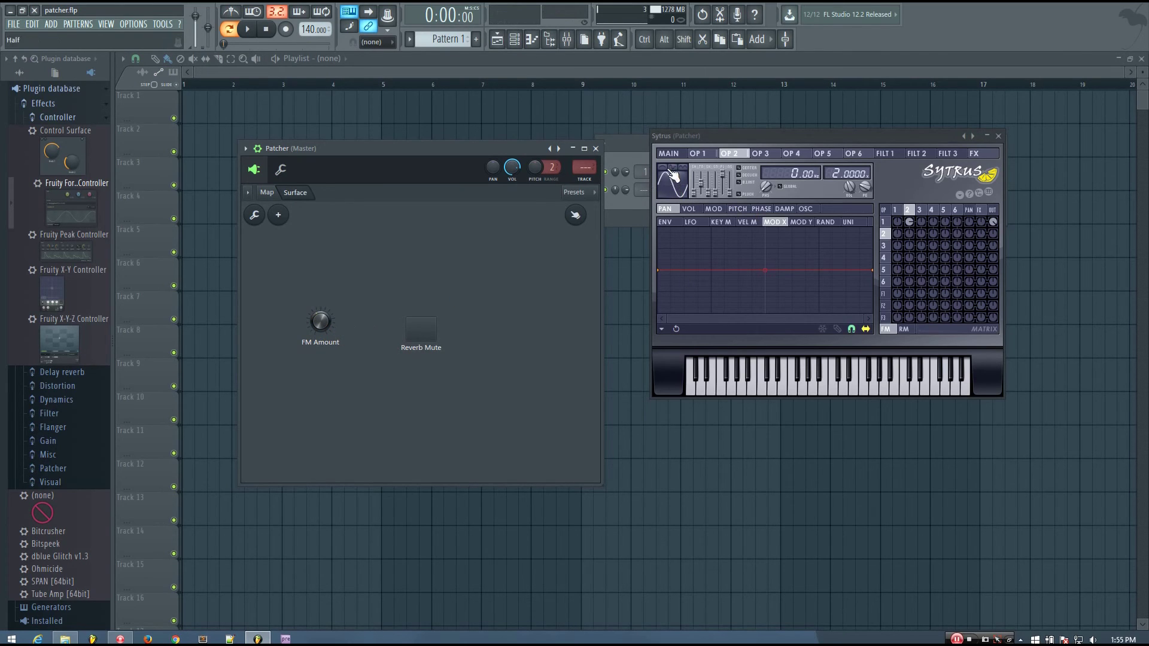
key(z)
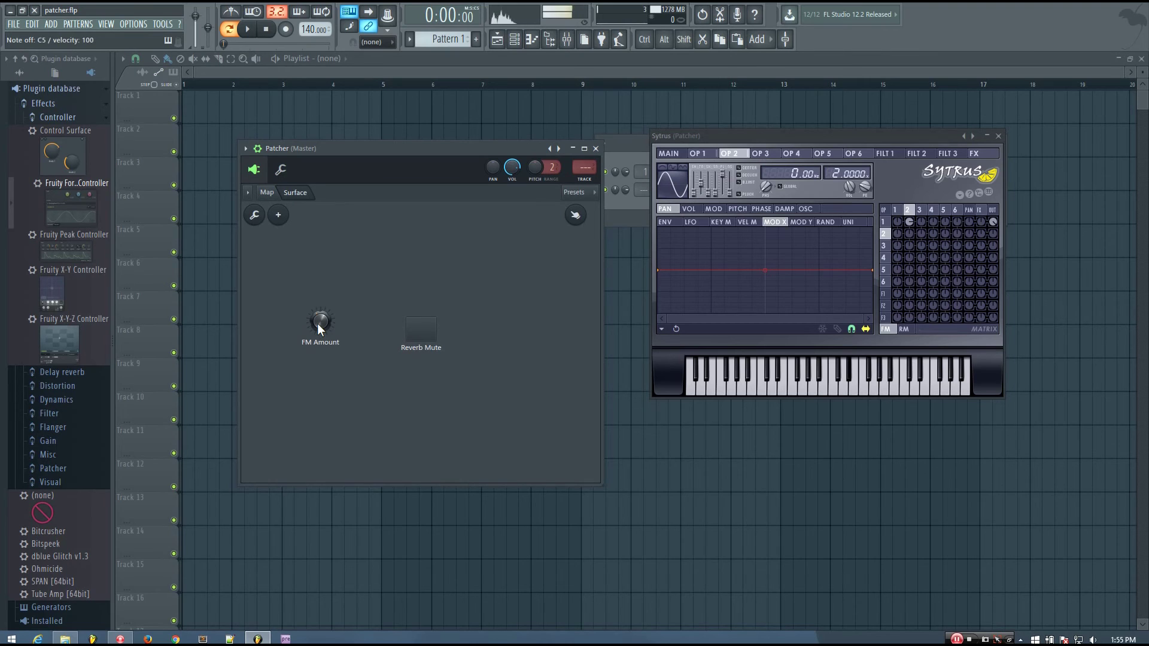
drag(317, 323, 320, 320)
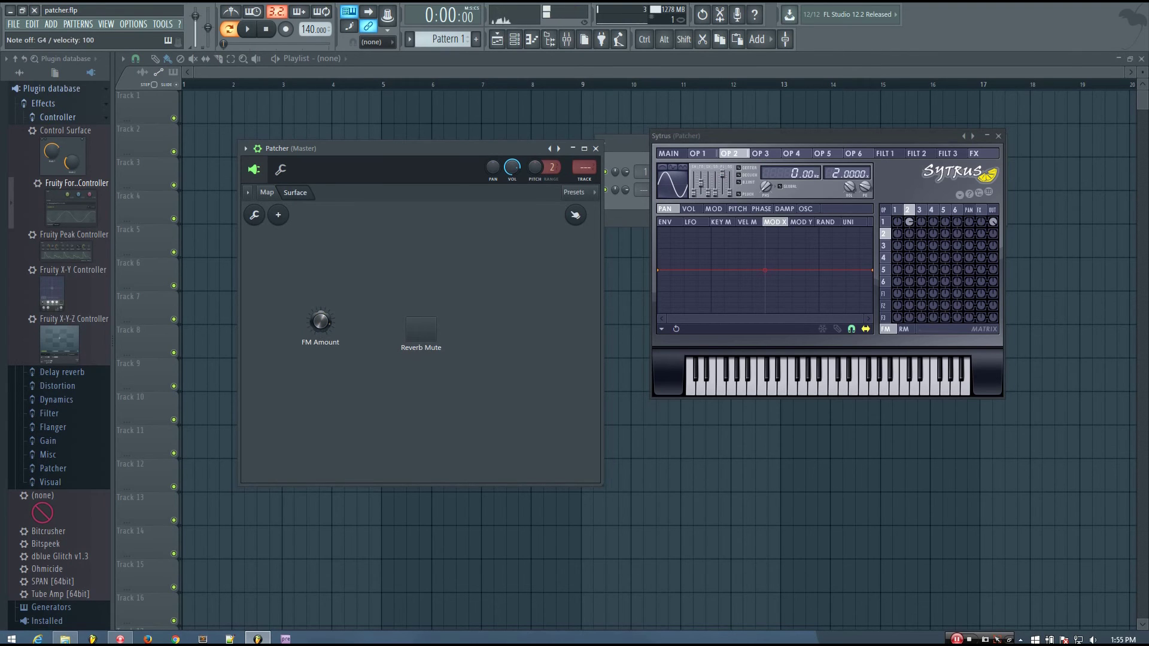
Step: Open the upper Formula ctrl and toggle Reverb Mute to flip input c to 1 and back to 0
click(267, 192)
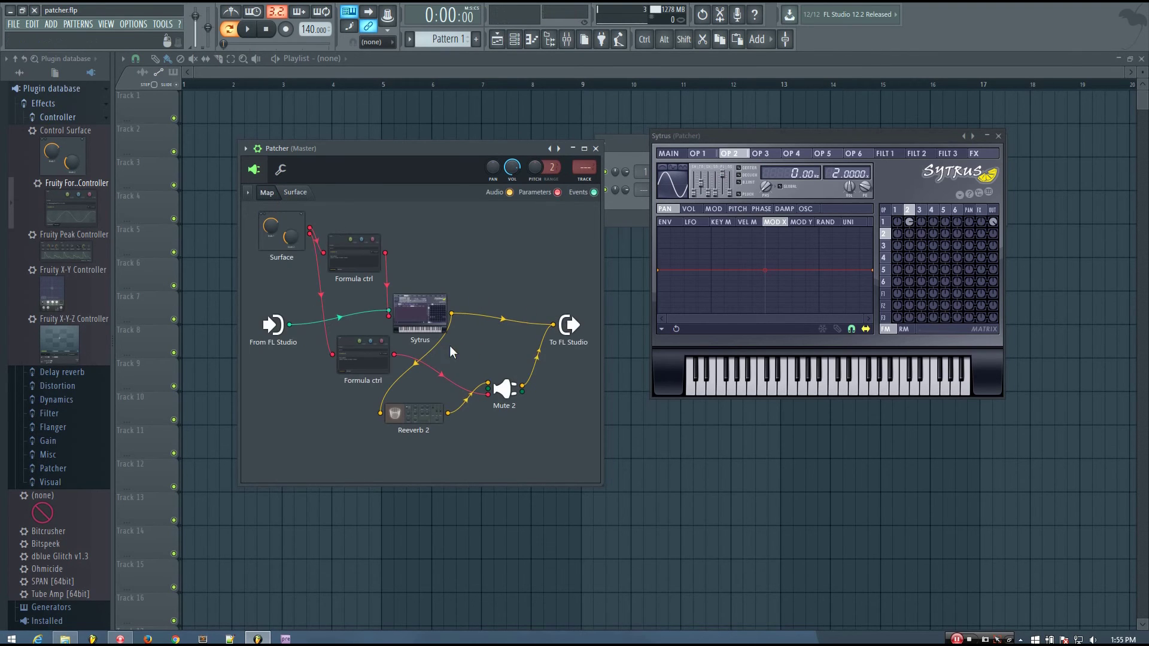
click(371, 249)
click(300, 195)
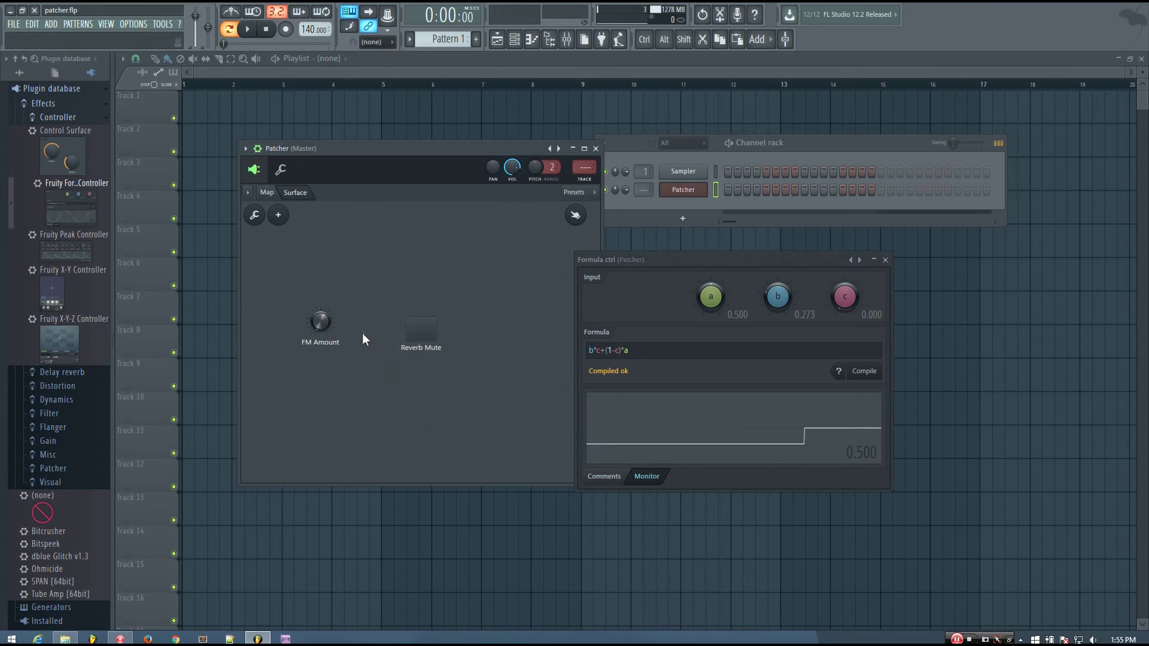
click(422, 329)
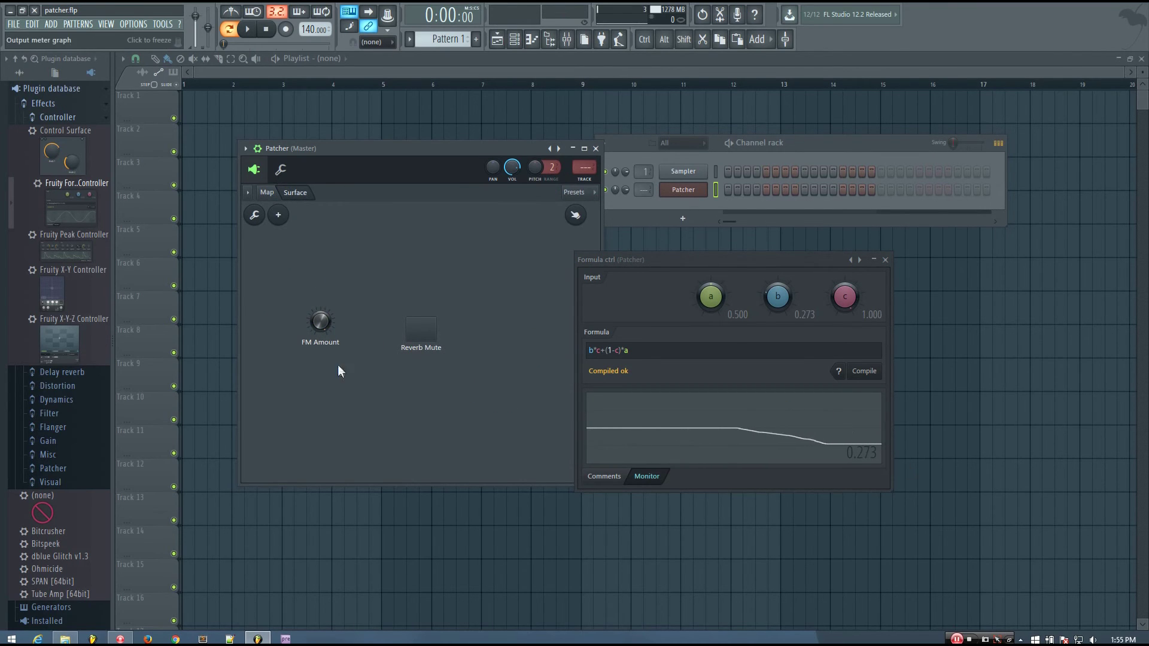
click(422, 329)
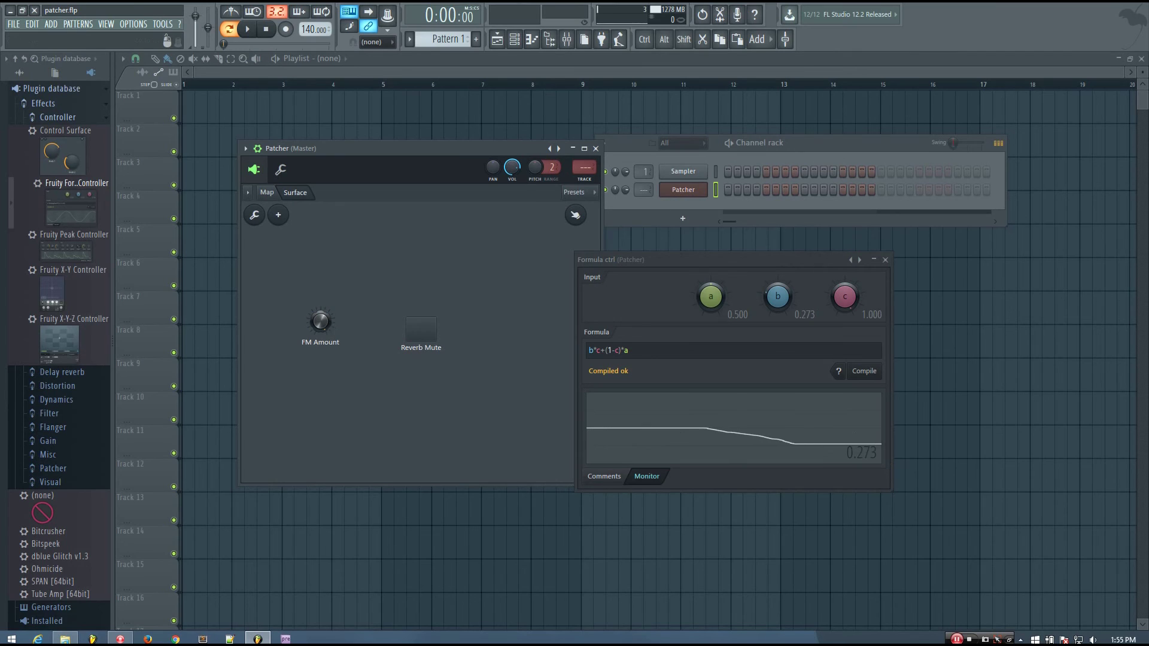
Step: Reopen the upper Formula ctrl from the map and arrange it beside the Patcher window
click(886, 260)
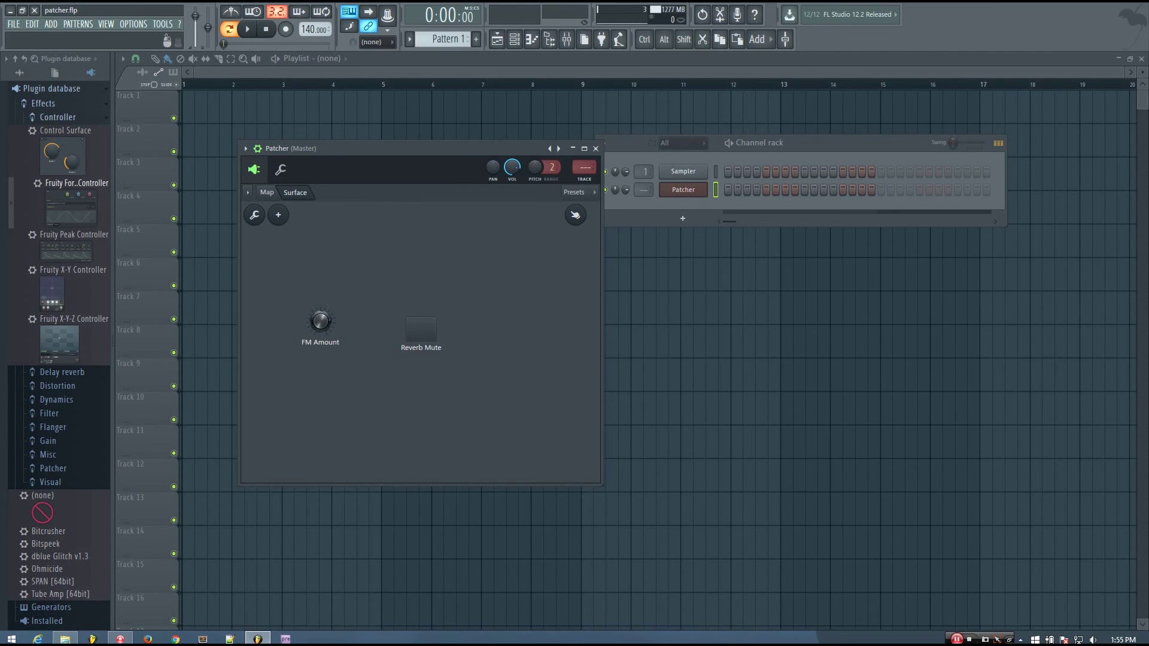
click(267, 192)
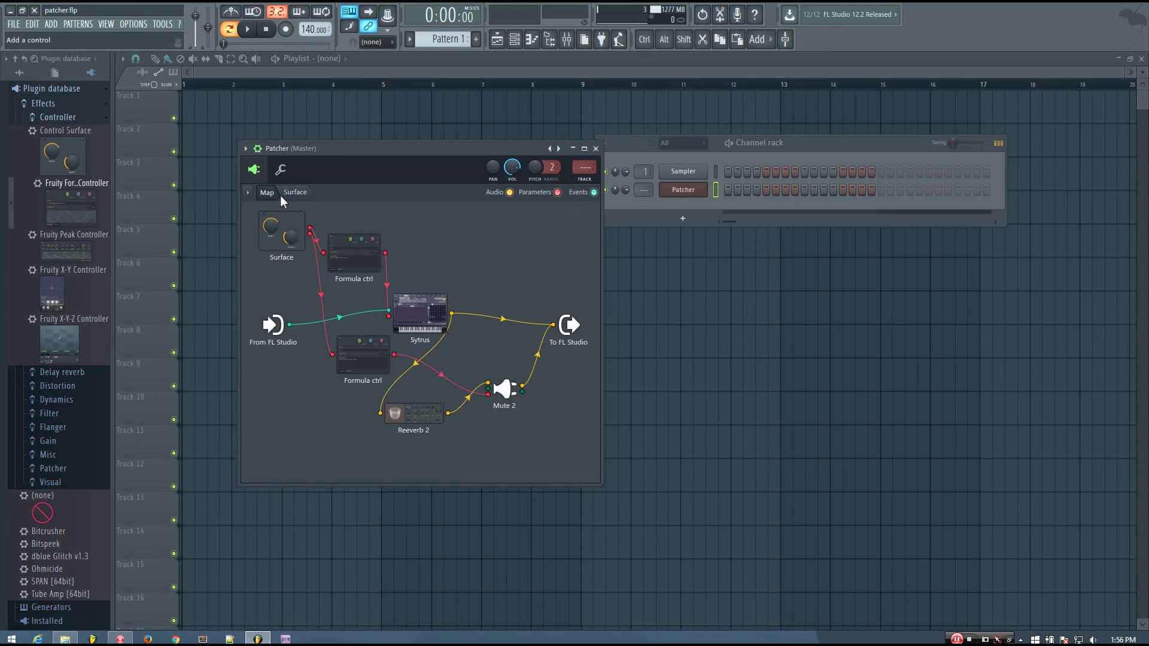
click(362, 264)
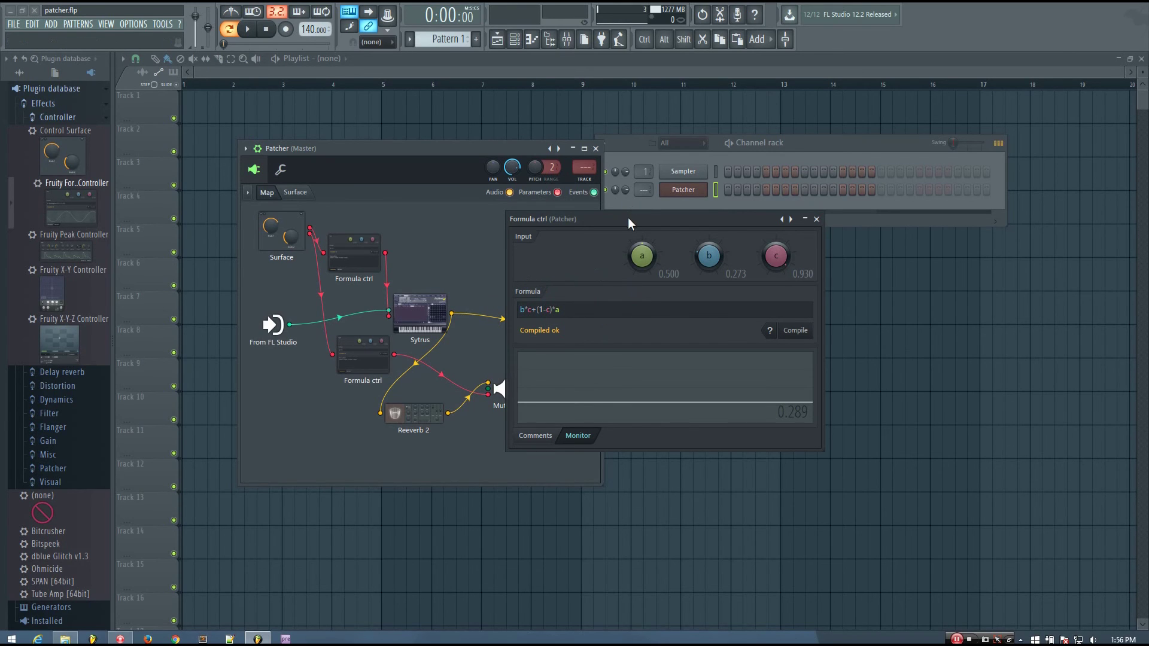
drag(627, 218, 656, 204)
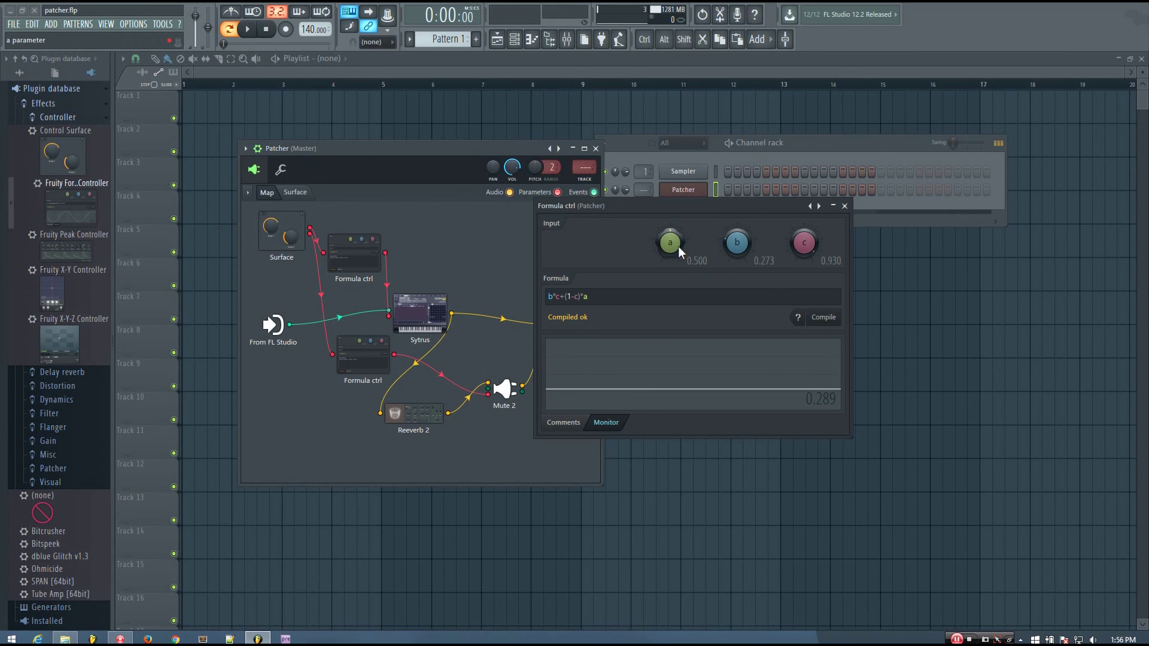
click(296, 193)
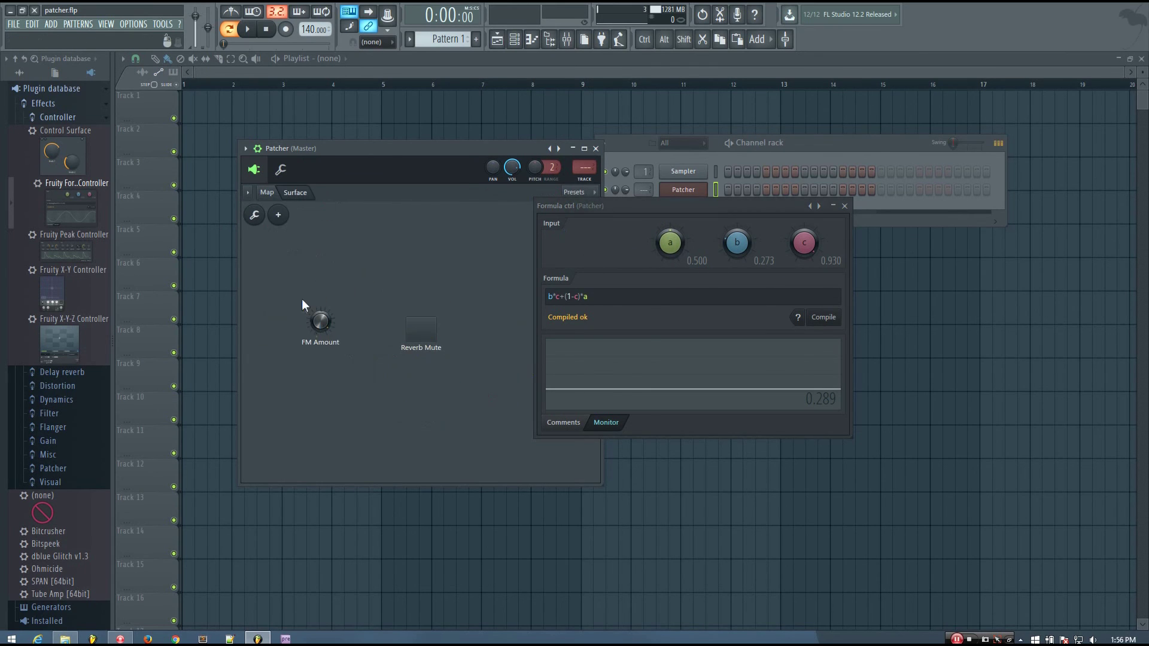
click(270, 193)
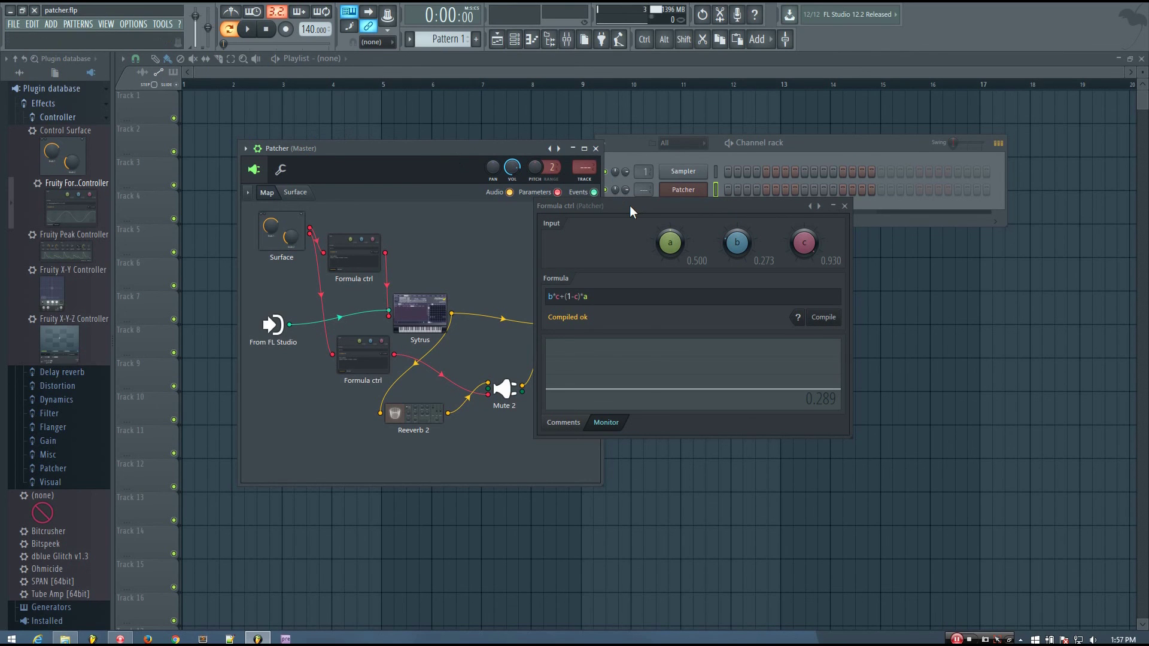
drag(629, 206, 696, 245)
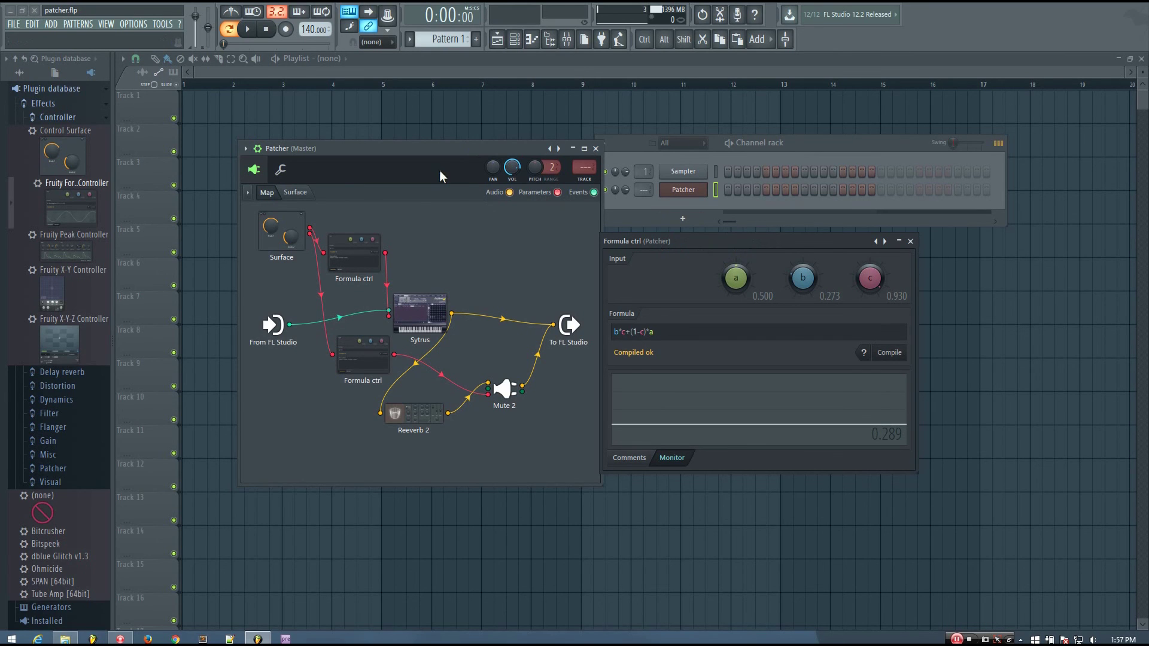
drag(456, 150, 397, 149)
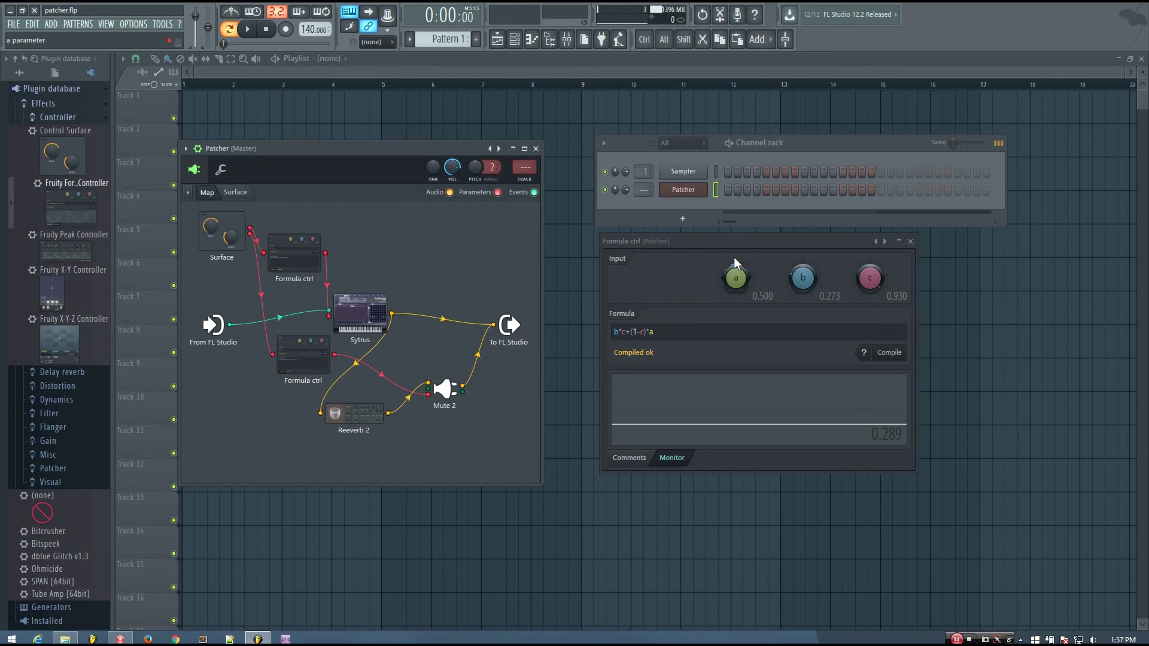
Step: Open the Mixer from the toolbar
click(576, 43)
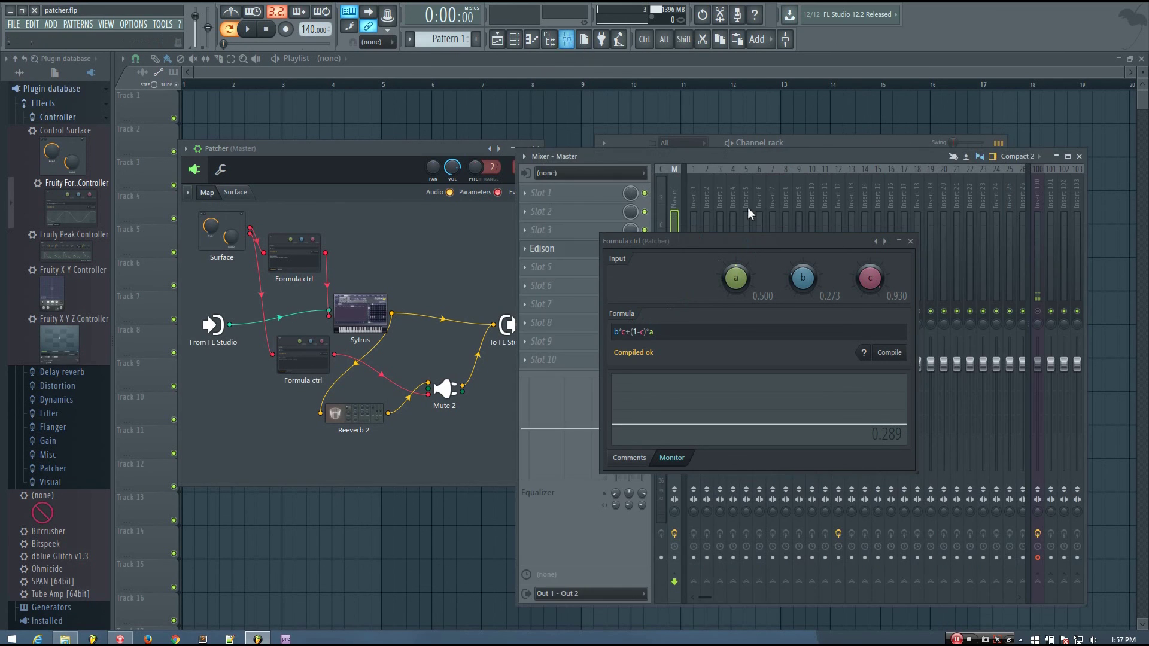